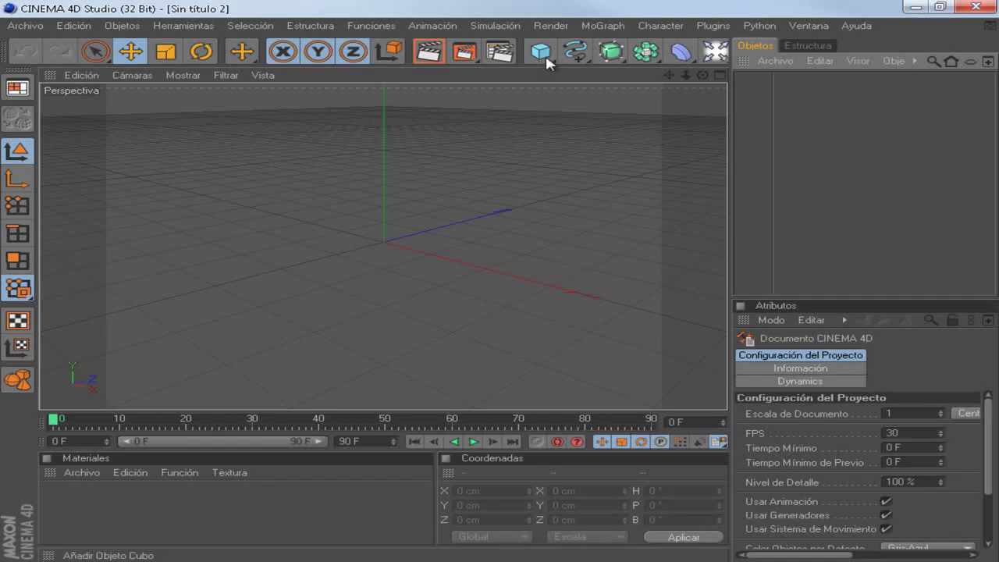
# Step: Maximise the front view and add a Texto spline from the spline palette
pyautogui.click(718, 75)
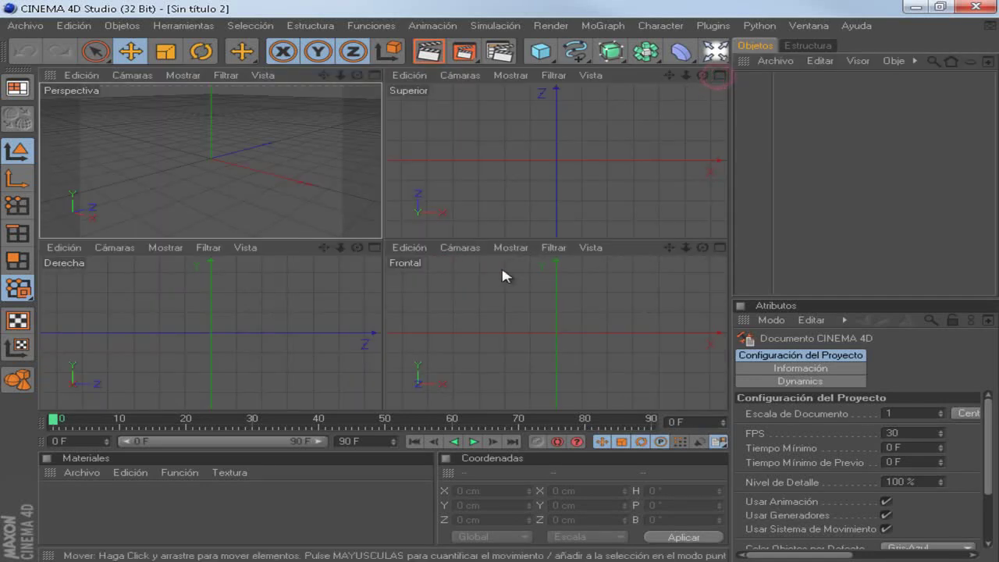
pyautogui.click(718, 247)
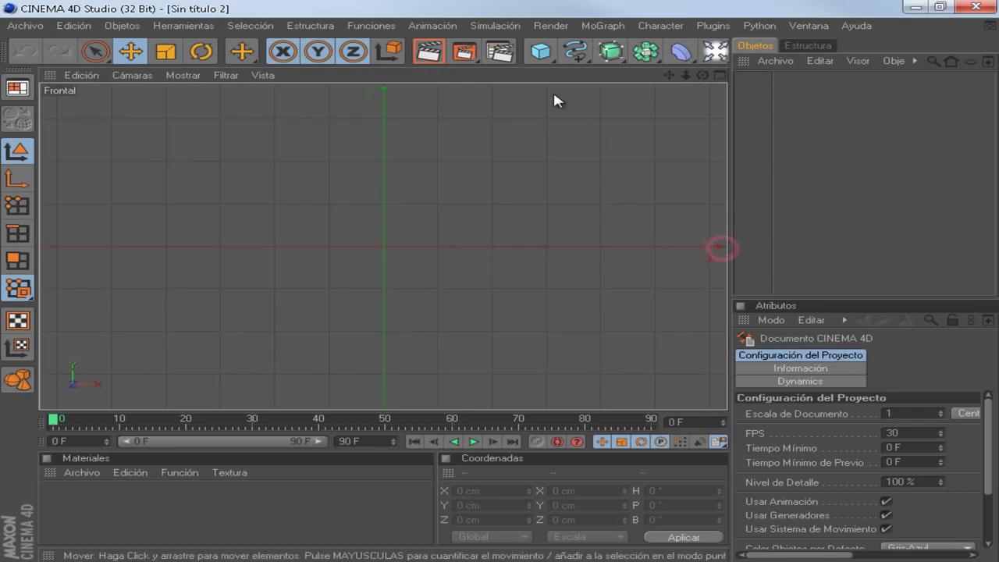
pyautogui.click(577, 52)
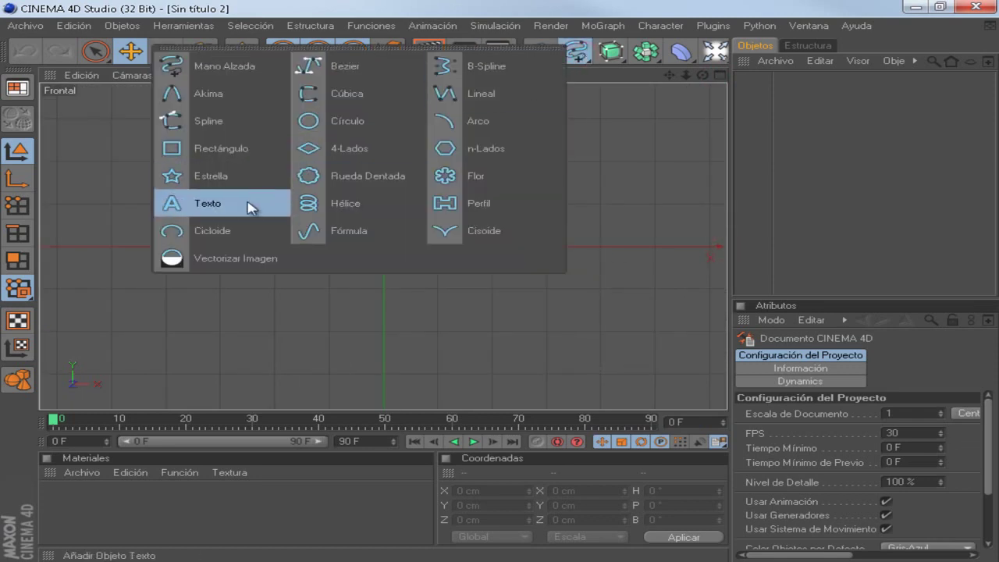
pyautogui.click(247, 203)
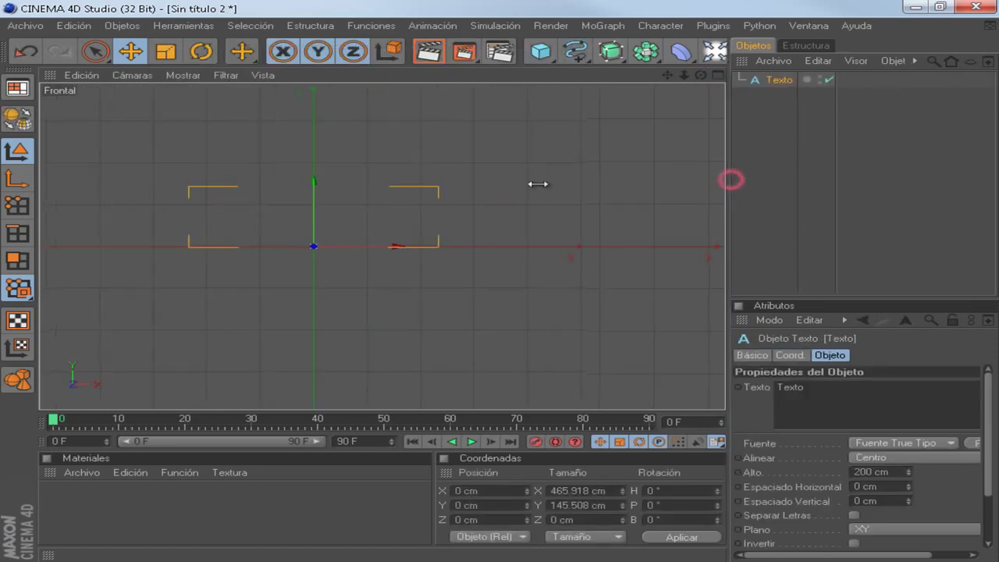
# Step: Change the text content to 'motion' and zoom out to frame it
pyautogui.moveTo(734, 189); pyautogui.dragTo(591, 188)
pyautogui.doubleClick(724, 388)
pyautogui.write('motion')
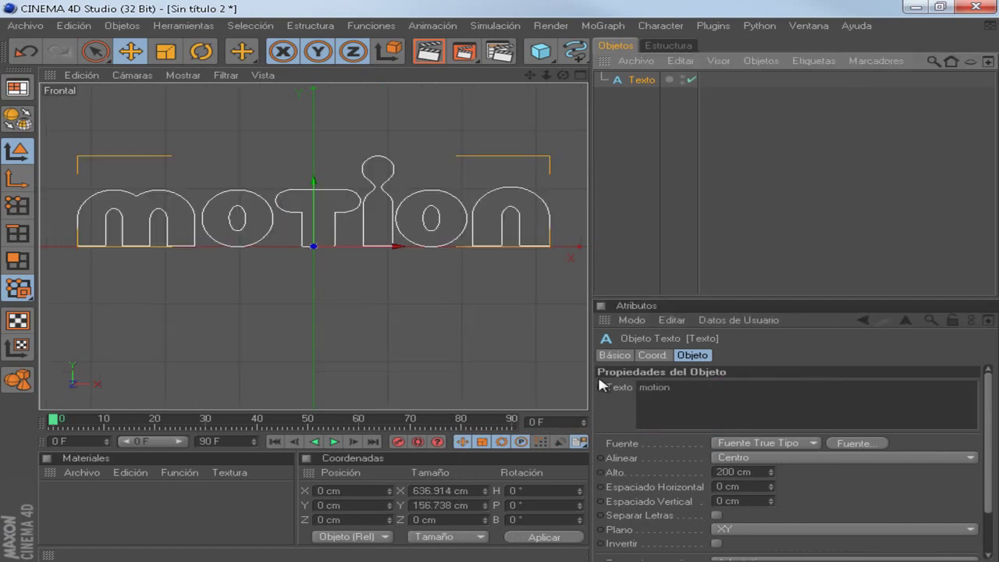
pyautogui.moveTo(590, 183); pyautogui.dragTo(743, 182)
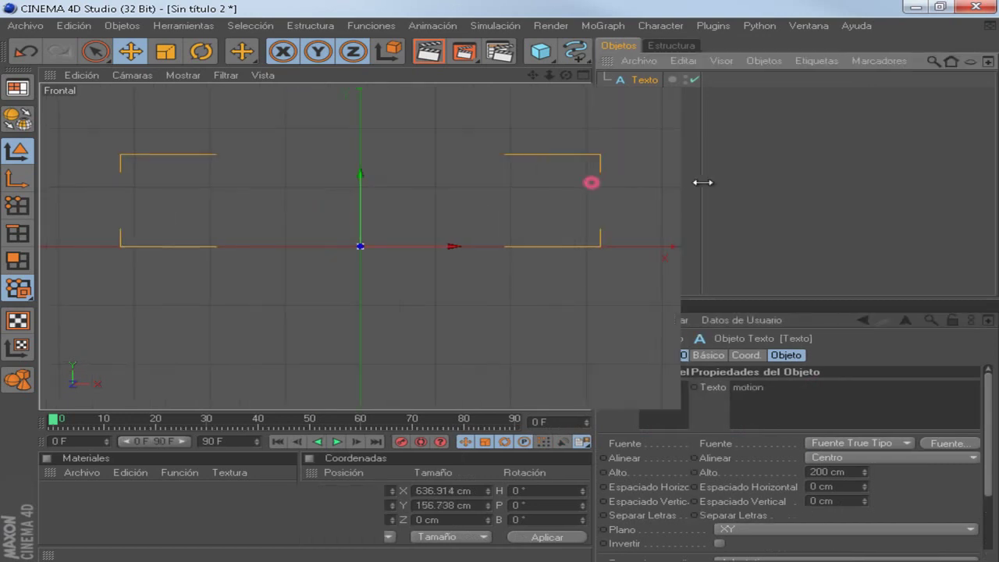
pyautogui.moveTo(698, 75); pyautogui.dragTo(502, 285)
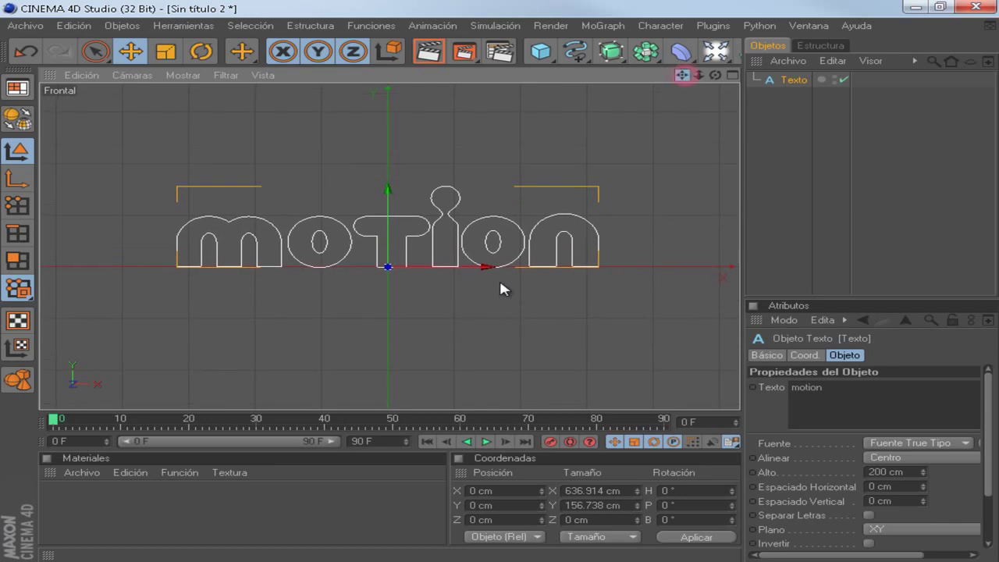
# Step: Pick the B-Spline tool and begin placing points, undoing one stray point
pyautogui.click(575, 53)
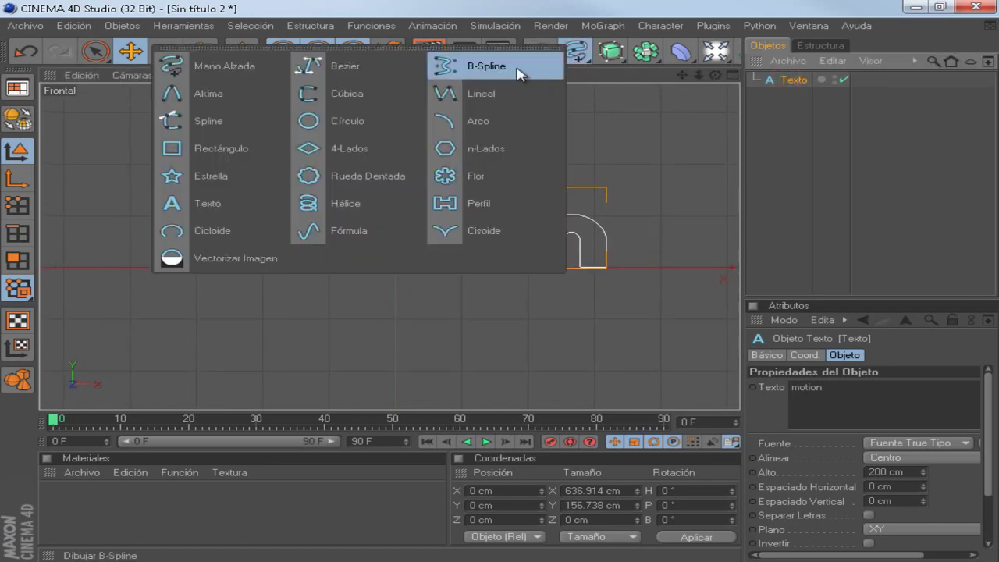
pyautogui.click(519, 71)
pyautogui.scroll(-1, 242, 186)
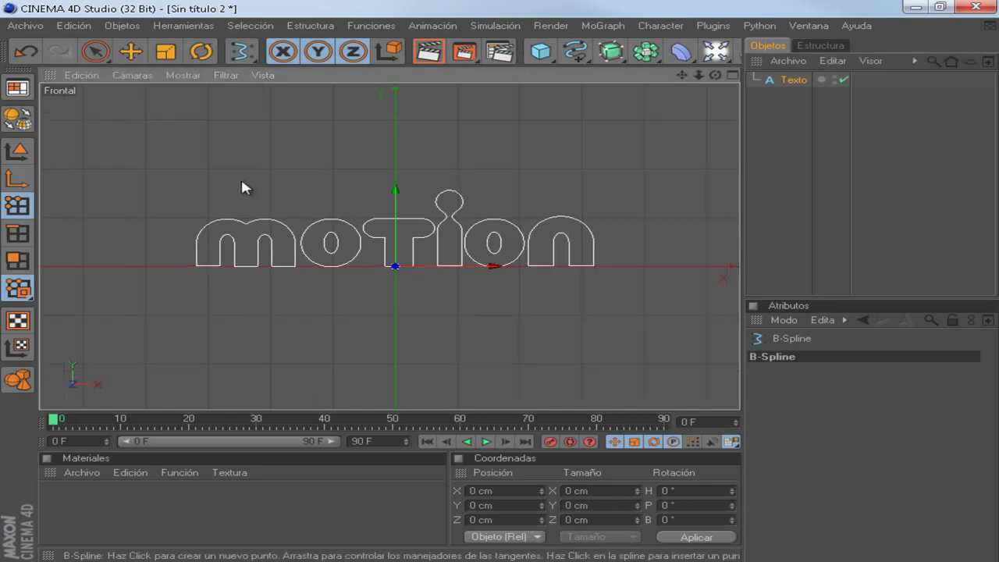
pyautogui.click(135, 120)
pyautogui.moveTo(116, 265)
pyautogui.mouseDown()
pyautogui.moveTo(151, 274)
pyautogui.moveTo(167, 263)
pyautogui.mouseUp()
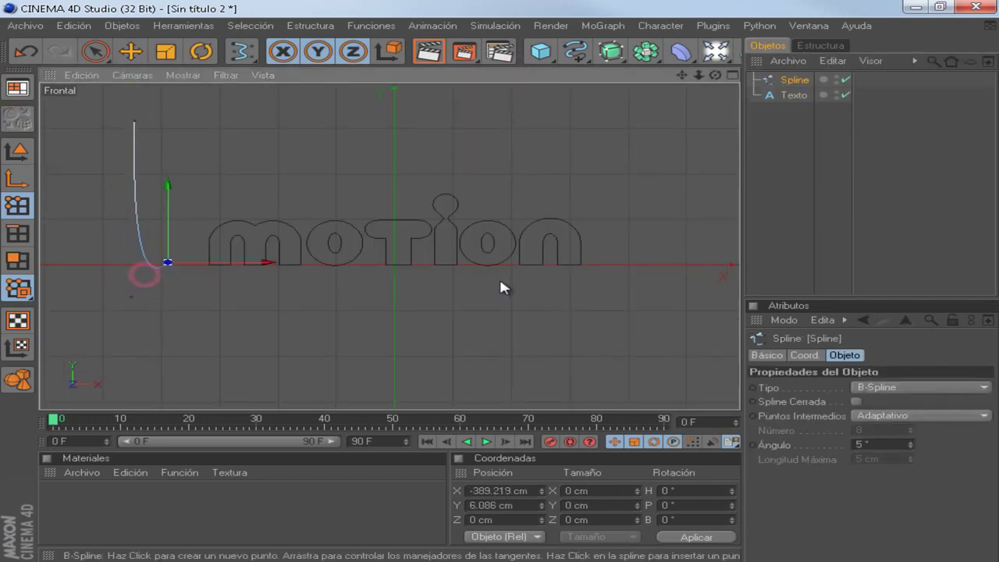
pyautogui.click(208, 238)
pyautogui.moveTo(239, 263); pyautogui.dragTo(265, 292)
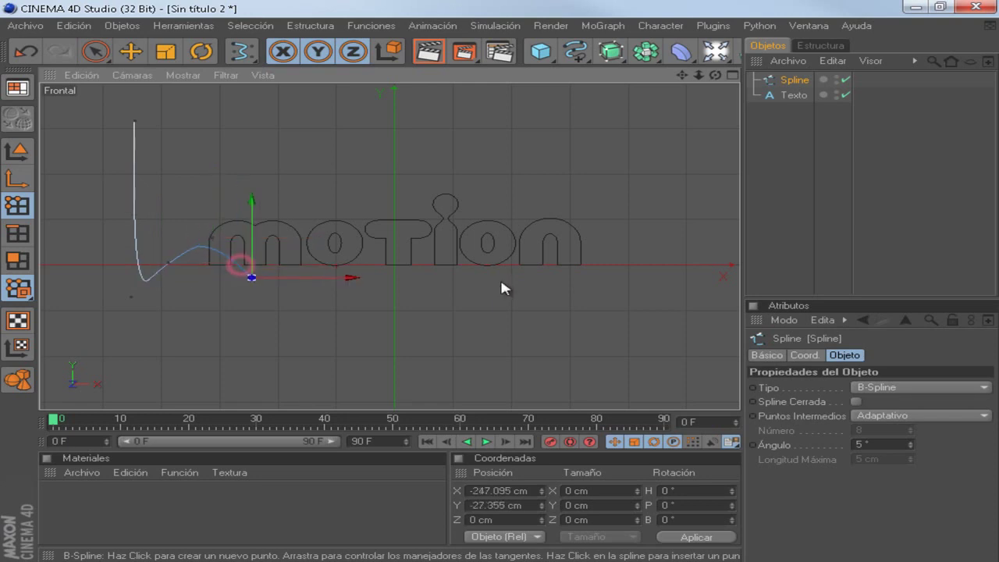
pyautogui.moveTo(266, 242); pyautogui.dragTo(266, 238)
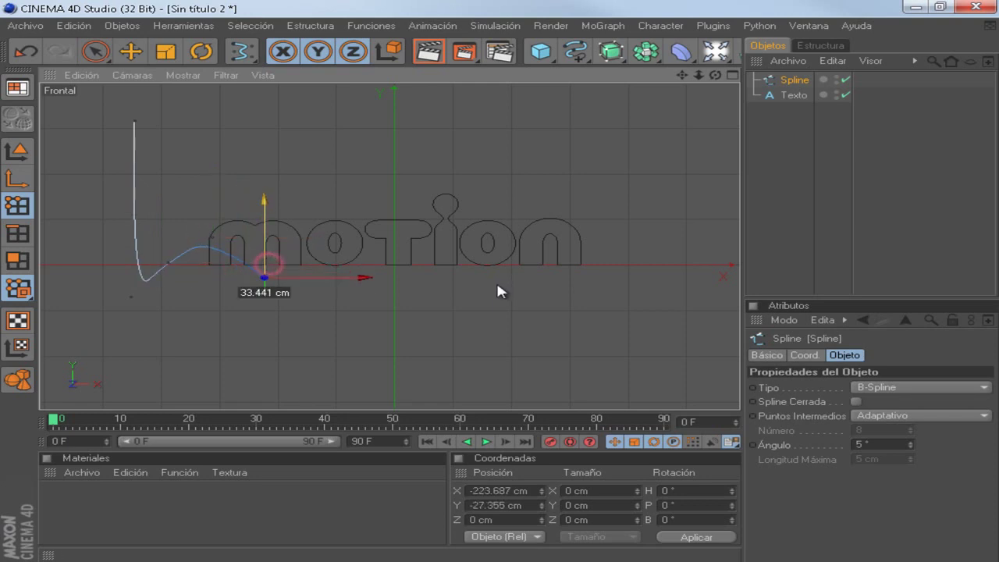
pyautogui.click(289, 242)
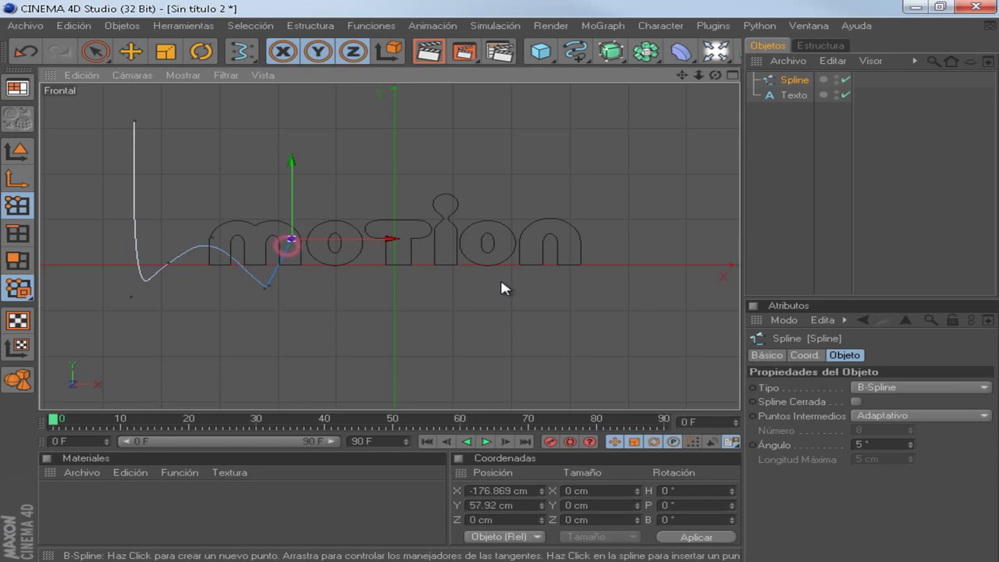
pyautogui.hotkey('ctrl', 'z')
pyautogui.hotkey('ctrl', 'z')
# Step: Place a wave of points under and into the 'motion' letters from left to right
pyautogui.click(163, 282)
pyautogui.moveTo(166, 281); pyautogui.dragTo(185, 281)
pyautogui.click(218, 245)
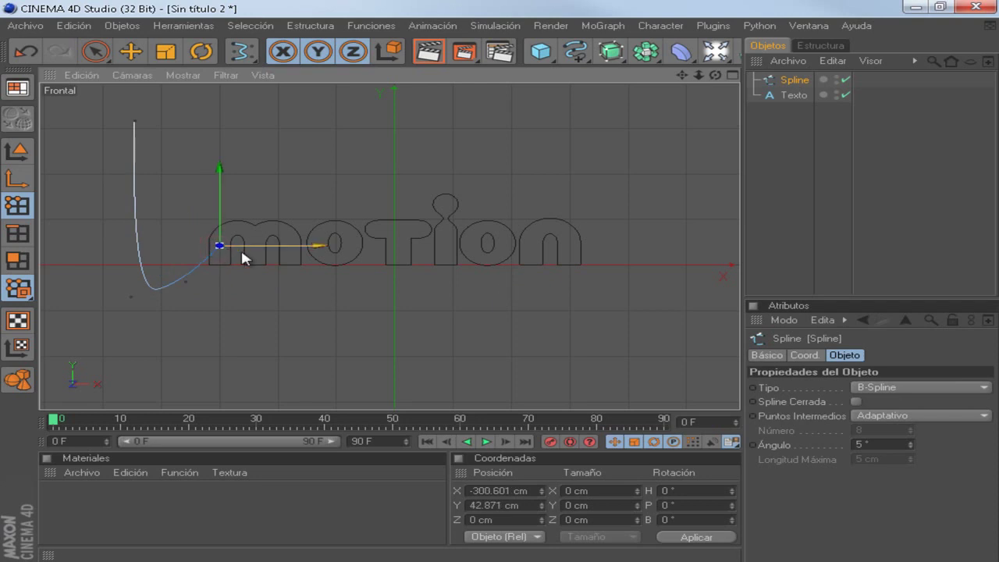
pyautogui.click(243, 254)
pyautogui.click(267, 283)
pyautogui.moveTo(291, 252); pyautogui.dragTo(299, 245)
pyautogui.click(326, 253)
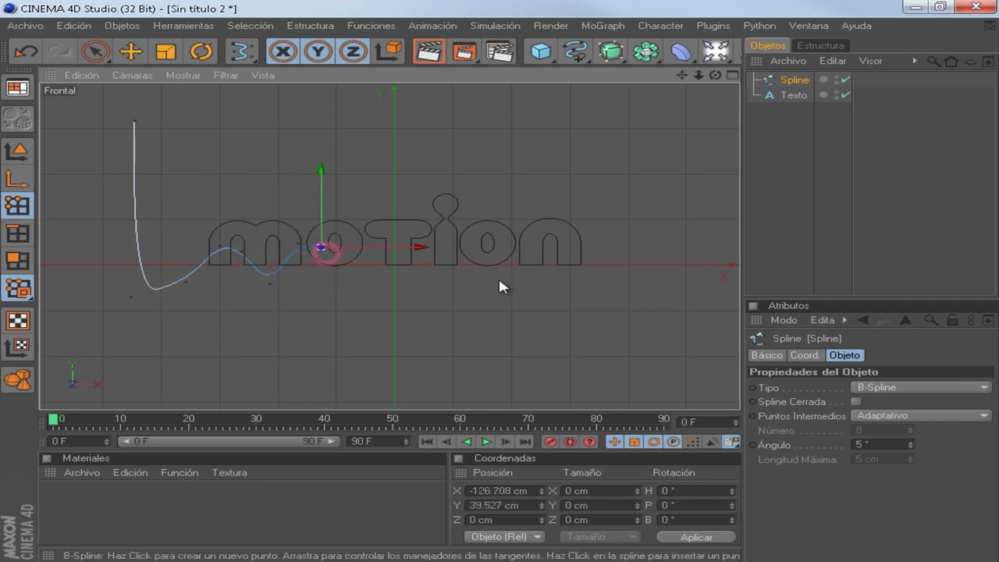
pyautogui.click(364, 275)
pyautogui.click(383, 242)
pyautogui.moveTo(417, 247); pyautogui.dragTo(500, 283)
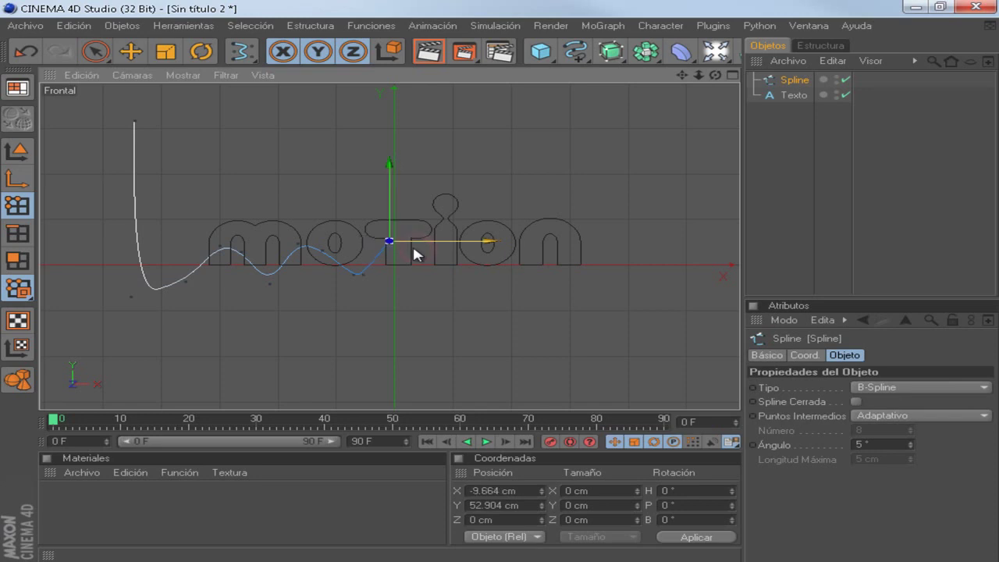
pyautogui.click(432, 266)
pyautogui.moveTo(439, 272); pyautogui.dragTo(500, 289)
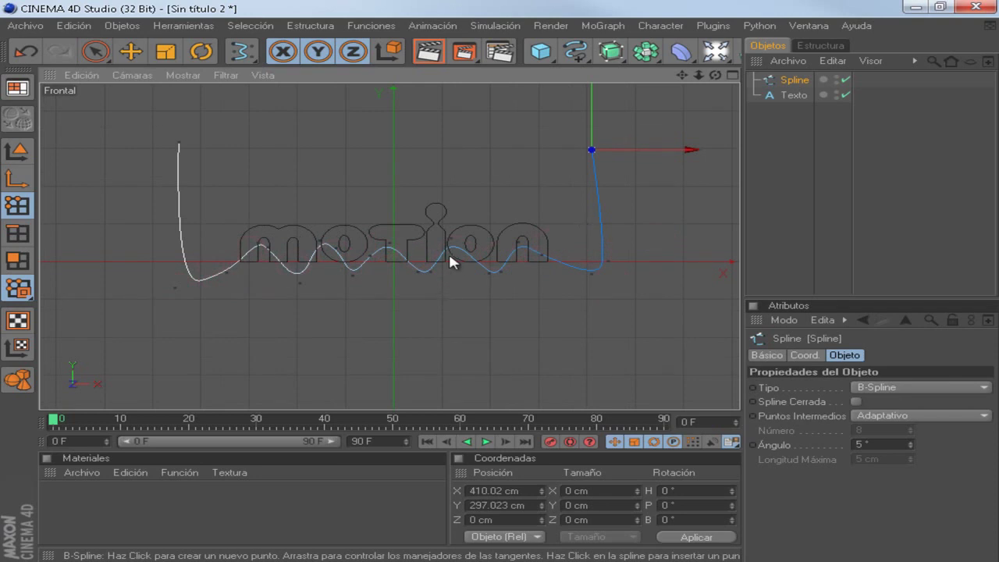
# Step: Arch the curve high over the text and close it on its first point
pyautogui.scroll(-1, 448, 250)
pyautogui.scroll(-1, 498, 192)
pyautogui.click(532, 104)
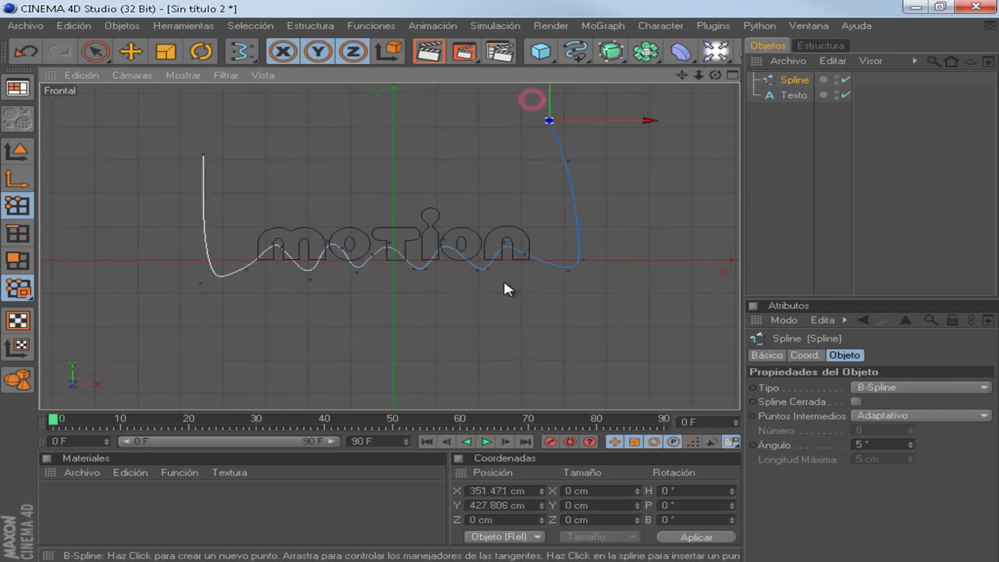
pyautogui.click(459, 100)
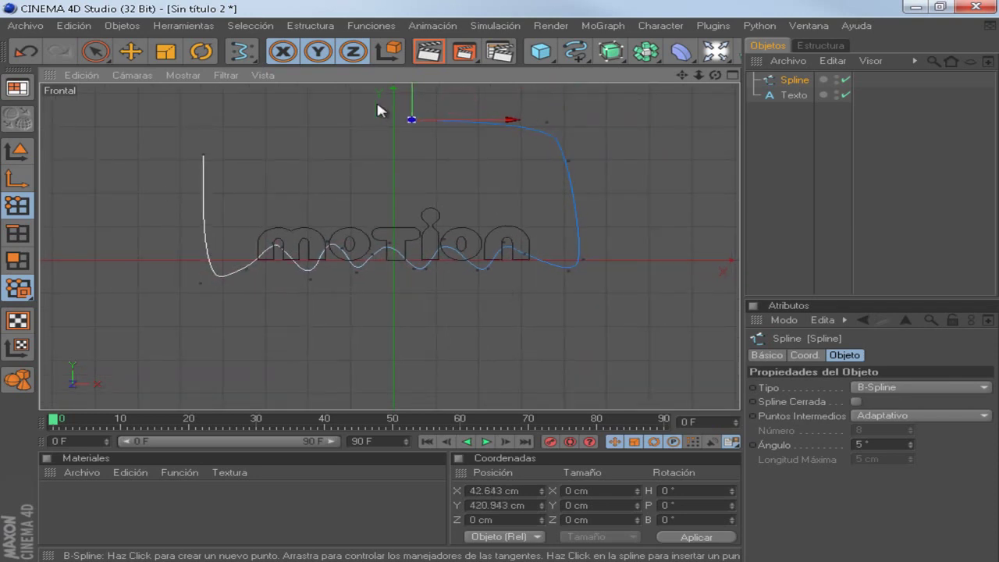
pyautogui.click(203, 153)
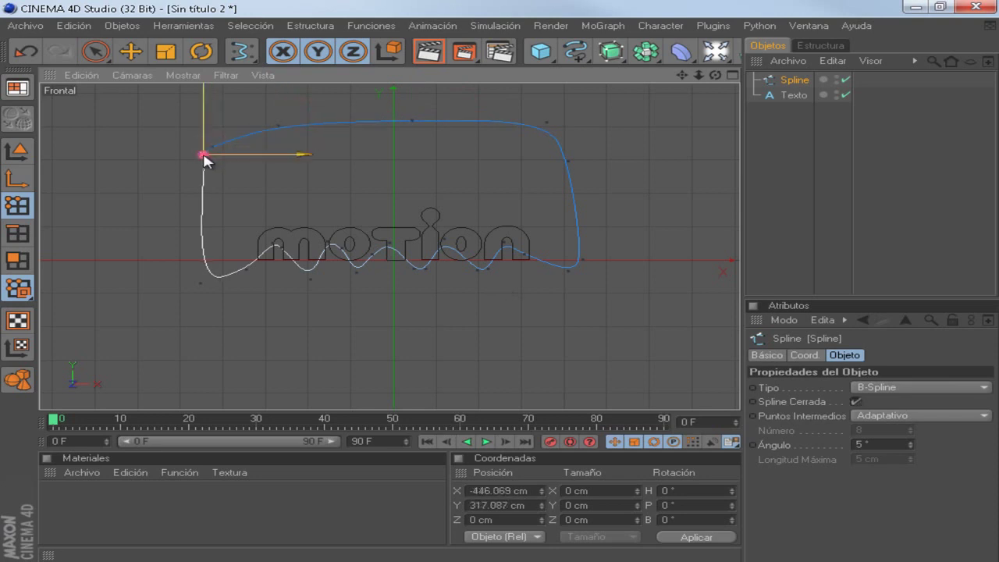
pyautogui.scroll(2, 499, 281)
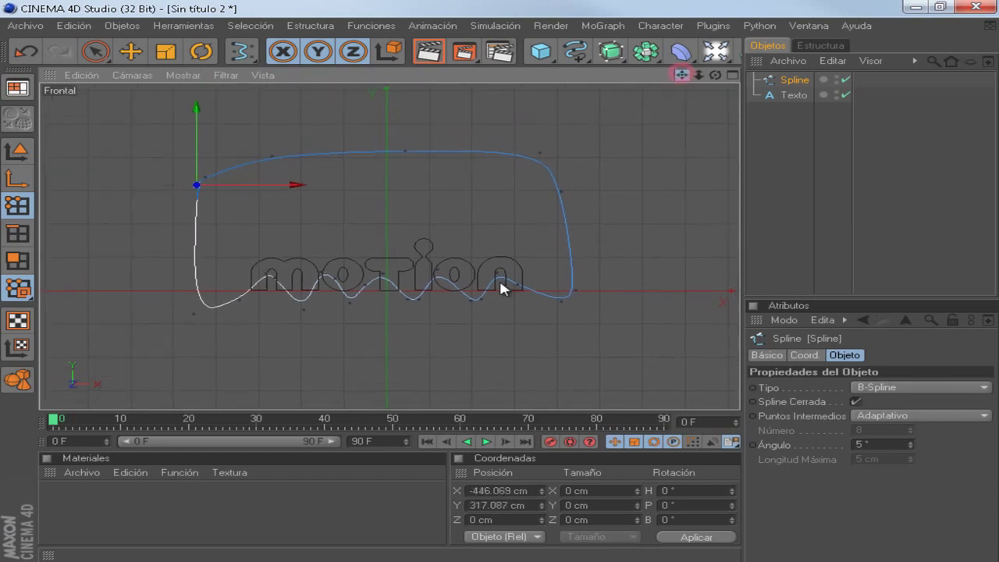
pyautogui.scroll(2, 448, 211)
pyautogui.scroll(2, 448, 210)
pyautogui.scroll(1, 449, 216)
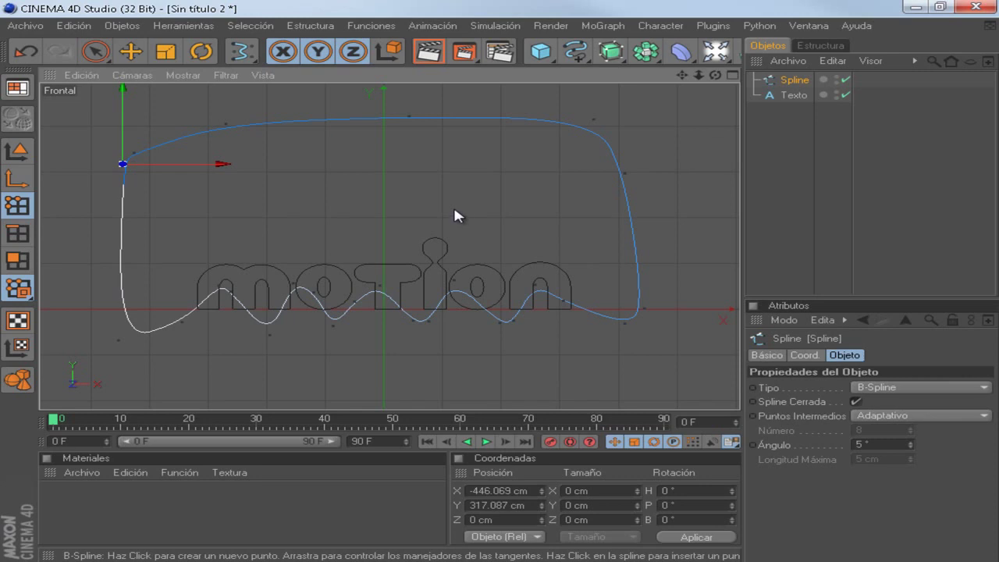
# Step: Add a Máscara de Spline object and enlarge the front view of the shapes
pyautogui.click(790, 81)
pyautogui.click(652, 53)
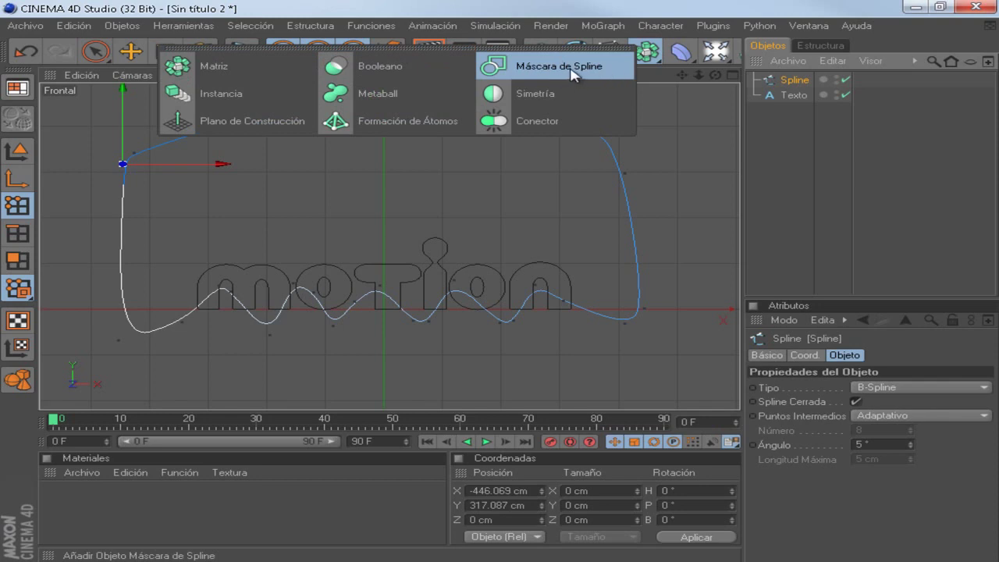
pyautogui.click(574, 73)
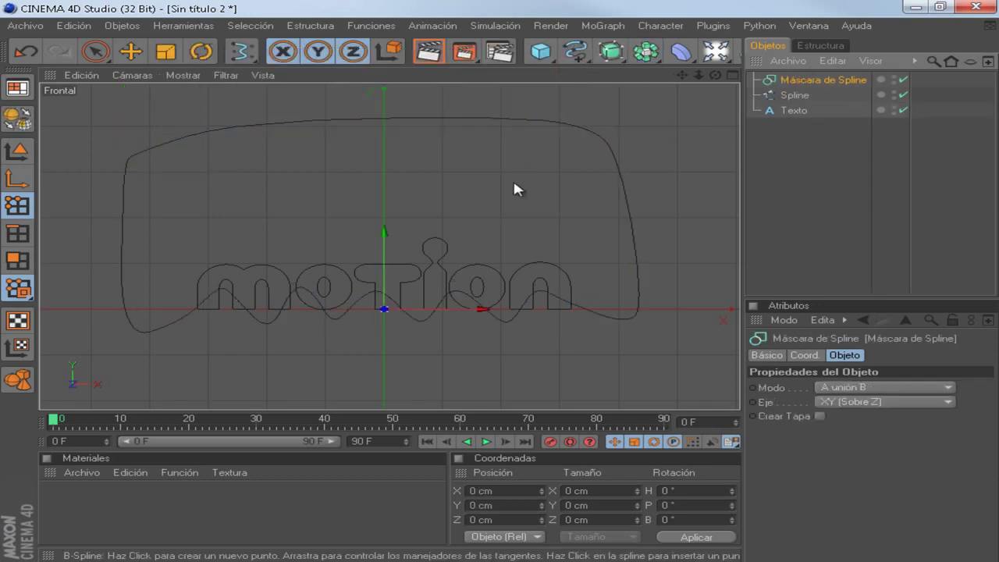
pyautogui.scroll(2, 494, 181)
pyautogui.moveTo(682, 75); pyautogui.dragTo(502, 285)
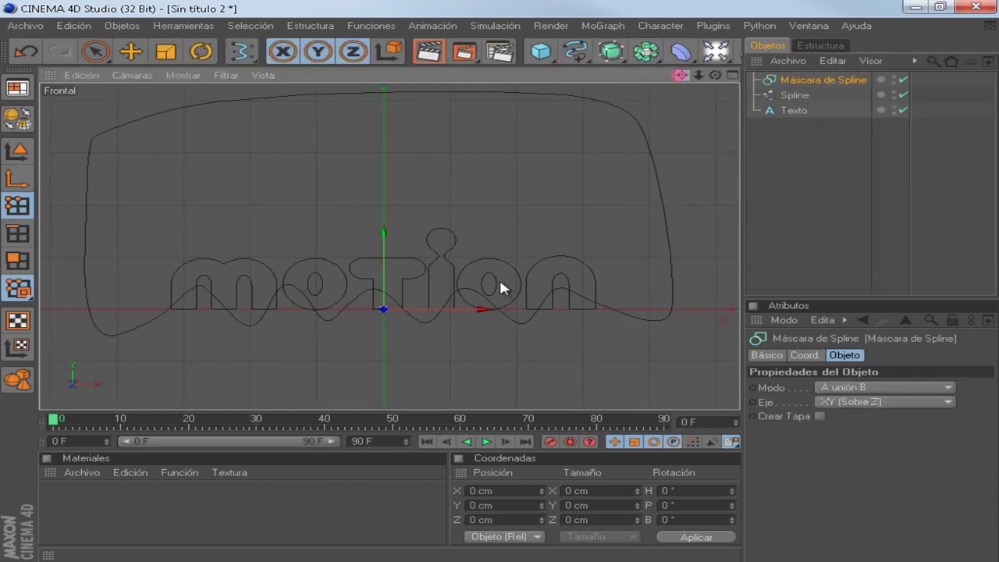
# Step: Put Texto above Spline inside the mask and set its mode to A resta B
pyautogui.moveTo(787, 110); pyautogui.dragTo(804, 87)
pyautogui.moveTo(742, 170); pyautogui.dragTo(655, 170)
pyautogui.click(753, 79)
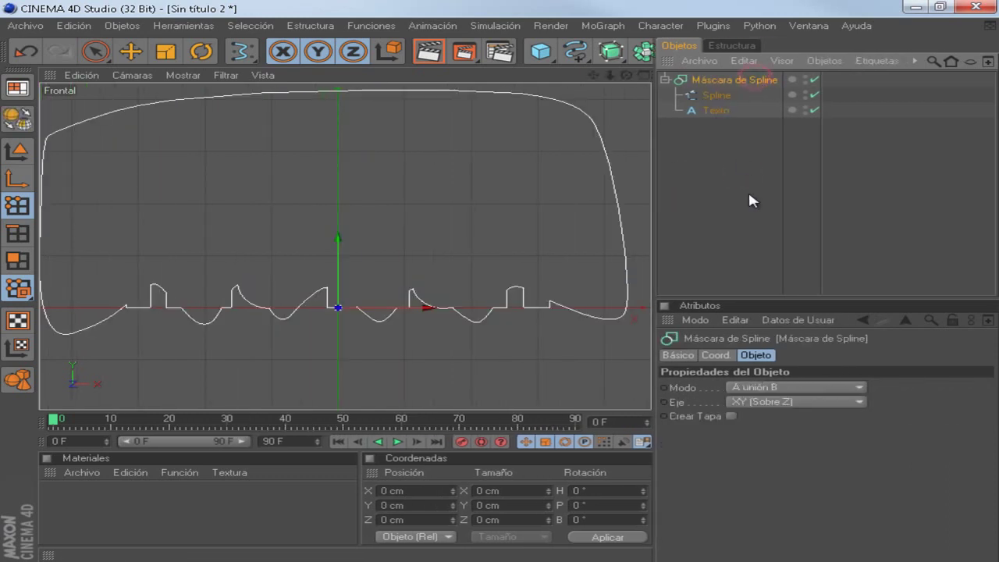
pyautogui.click(856, 388)
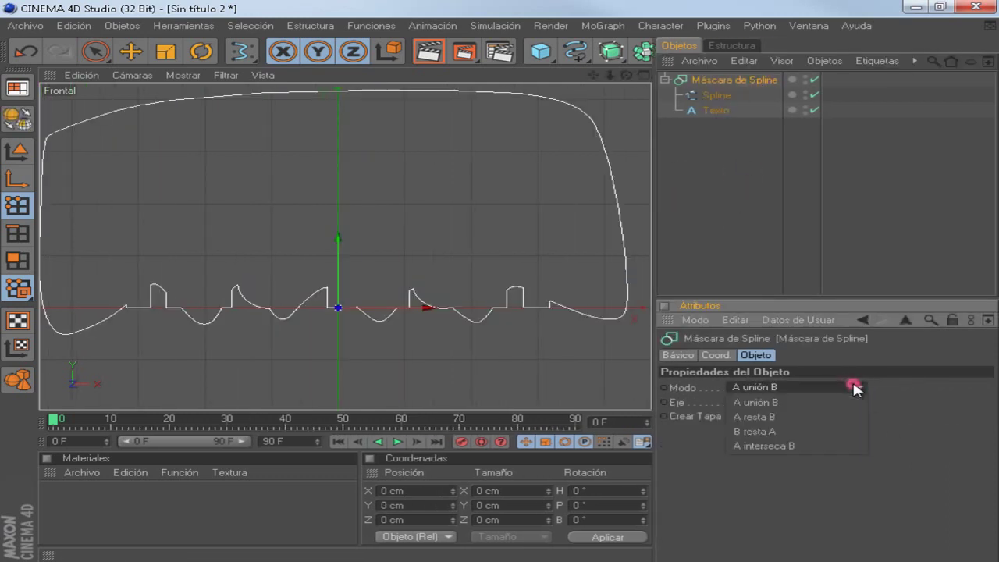
pyautogui.click(809, 417)
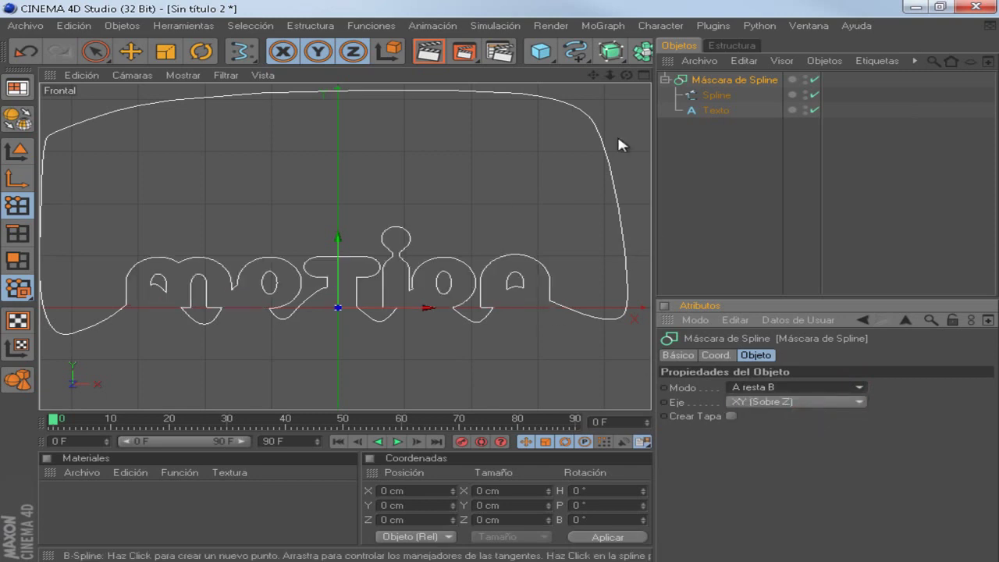
pyautogui.moveTo(717, 110); pyautogui.dragTo(733, 90)
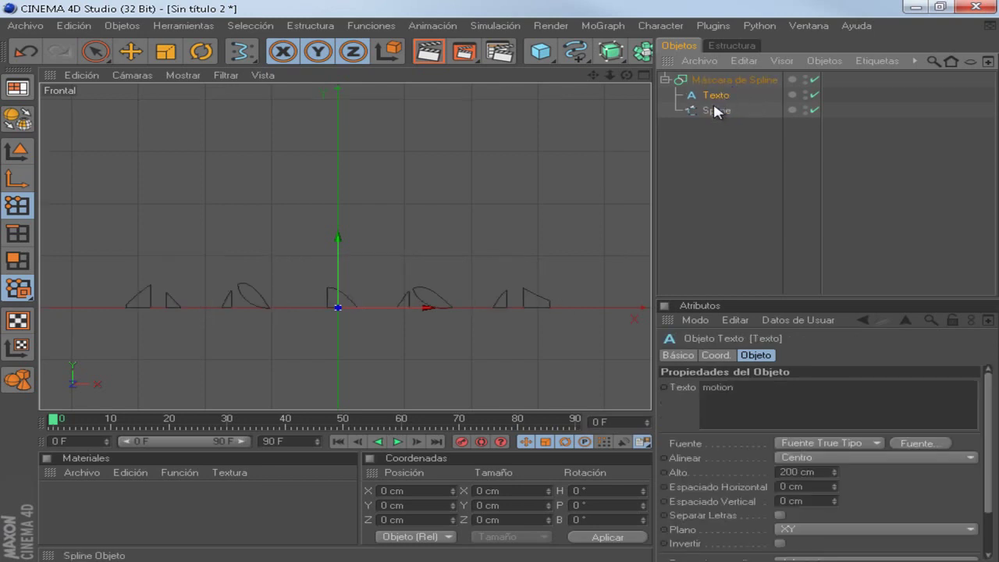
# Step: In Model mode, move Spline up along Y, then back down to Y 11.657 cm
pyautogui.click(713, 110)
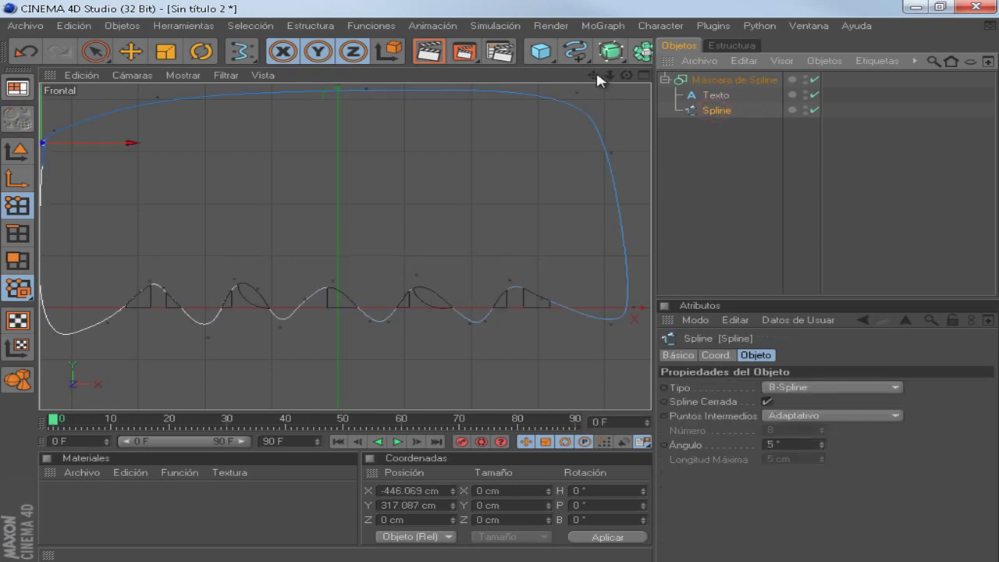
pyautogui.scroll(-1, 505, 285)
pyautogui.scroll(-2, 395, 223)
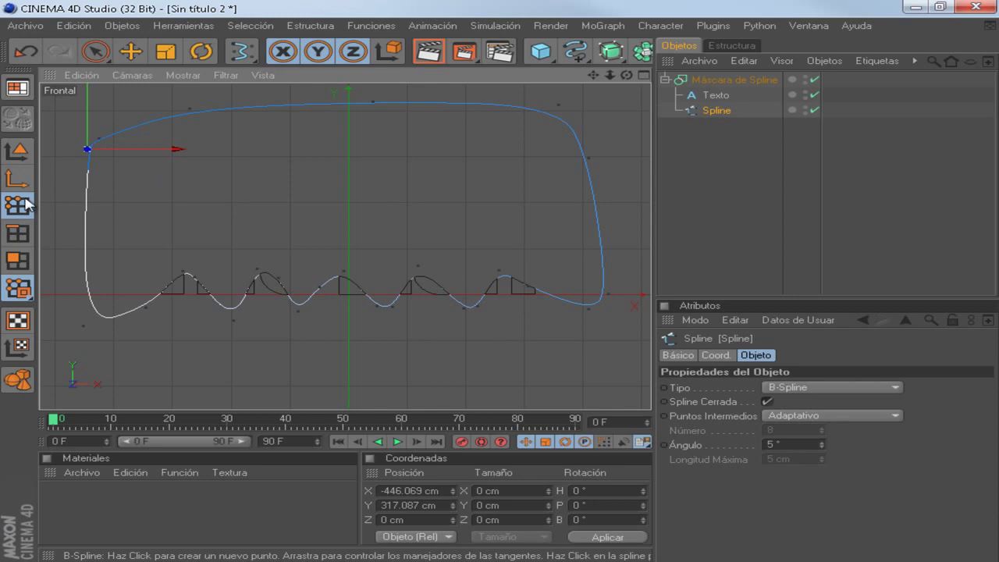
pyautogui.click(20, 154)
pyautogui.press('e')
pyautogui.click(717, 110)
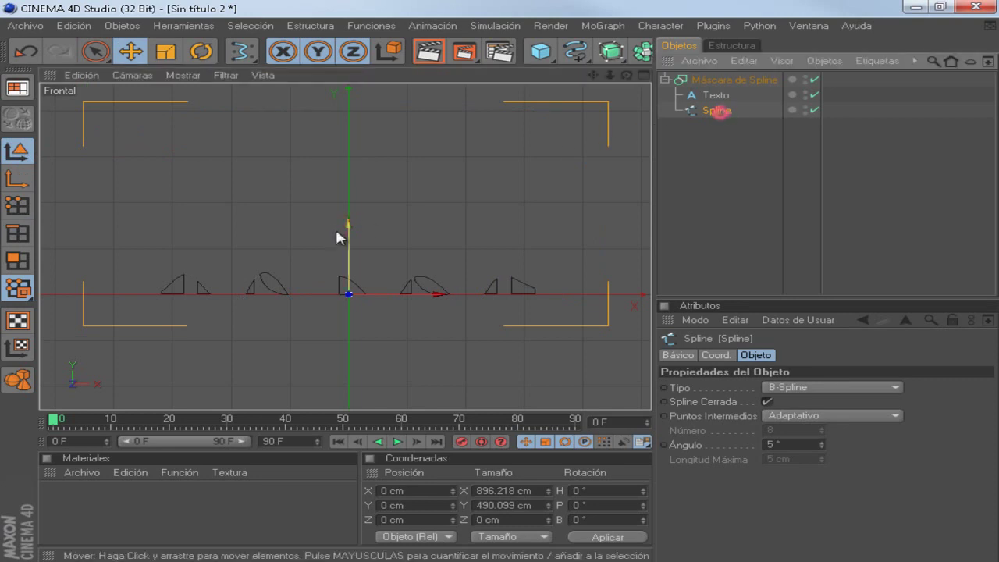
pyautogui.moveTo(347, 224); pyautogui.dragTo(500, 289)
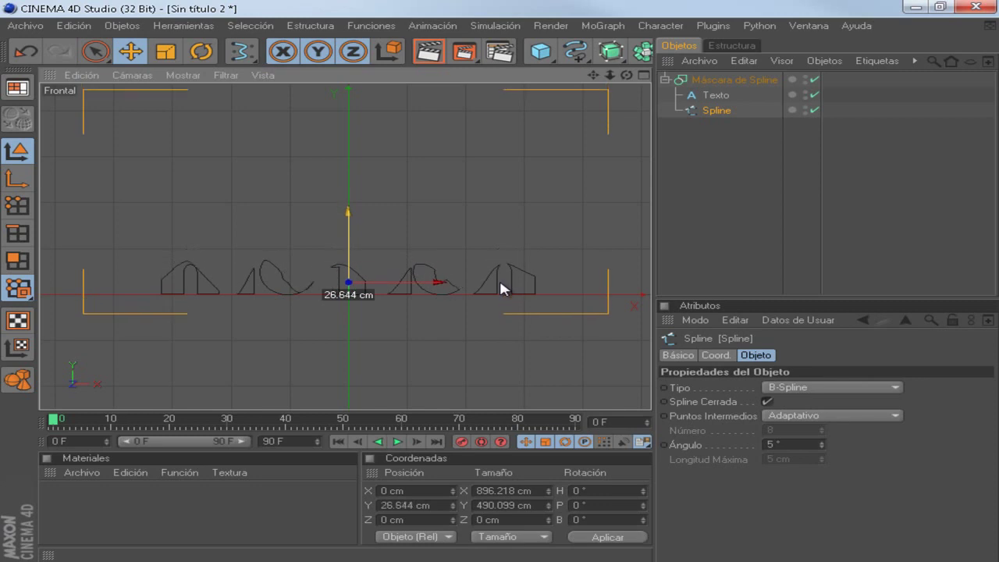
pyautogui.moveTo(500, 289); pyautogui.dragTo(504, 286)
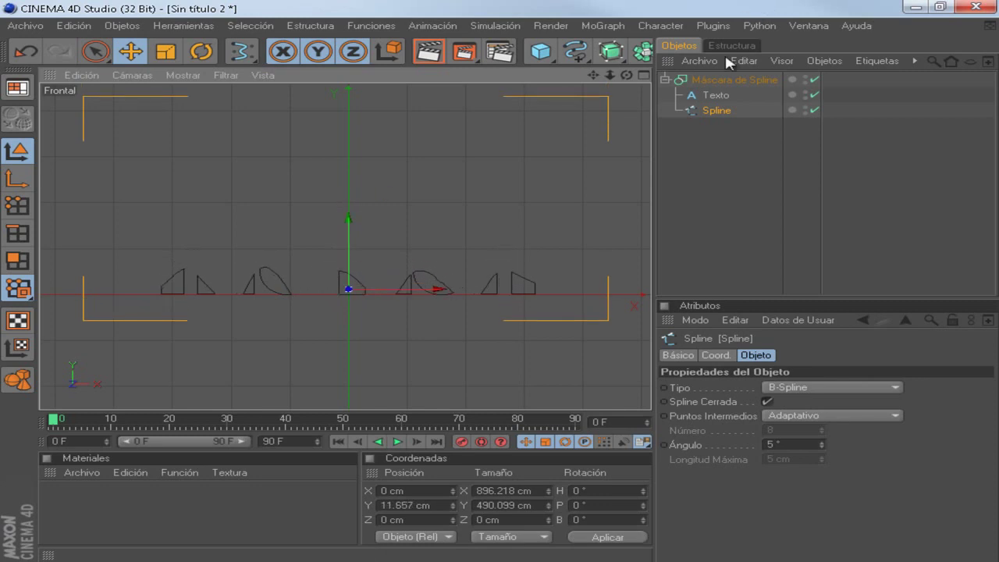
pyautogui.moveTo(654, 98); pyautogui.dragTo(676, 99)
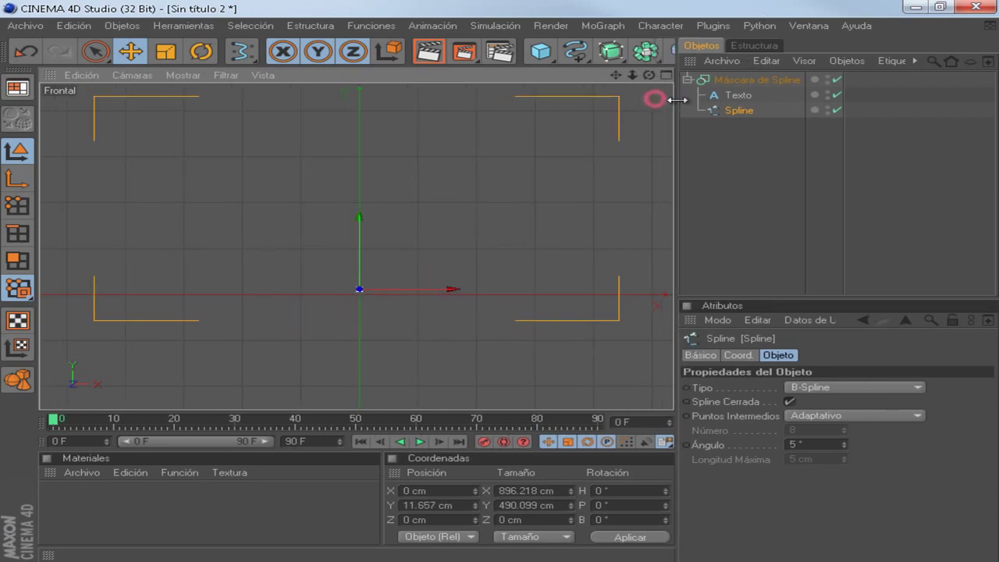
# Step: Add a NURBS Extrusión and place Máscara de Spline inside it
pyautogui.click(649, 54)
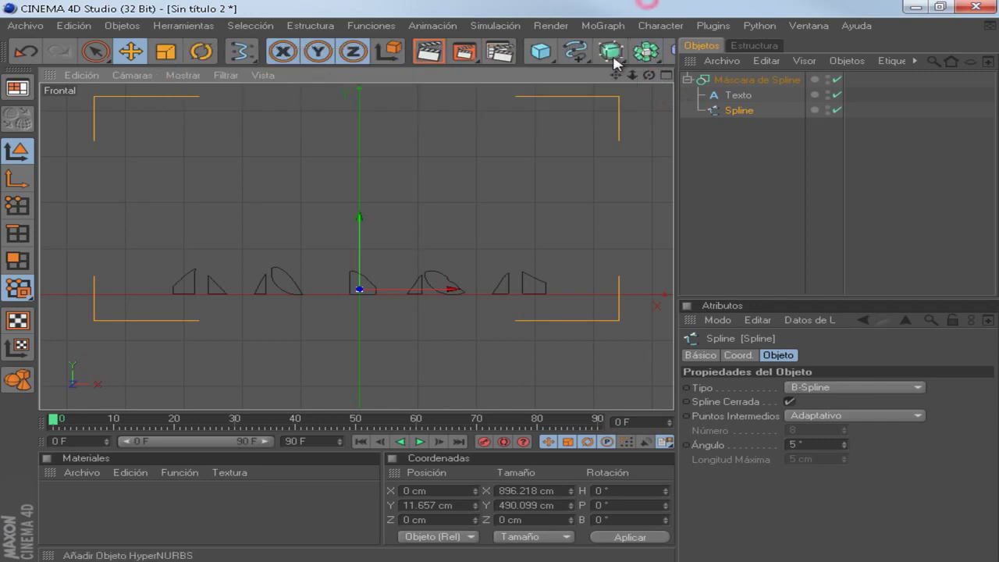
pyautogui.click(611, 49)
pyautogui.click(812, 66)
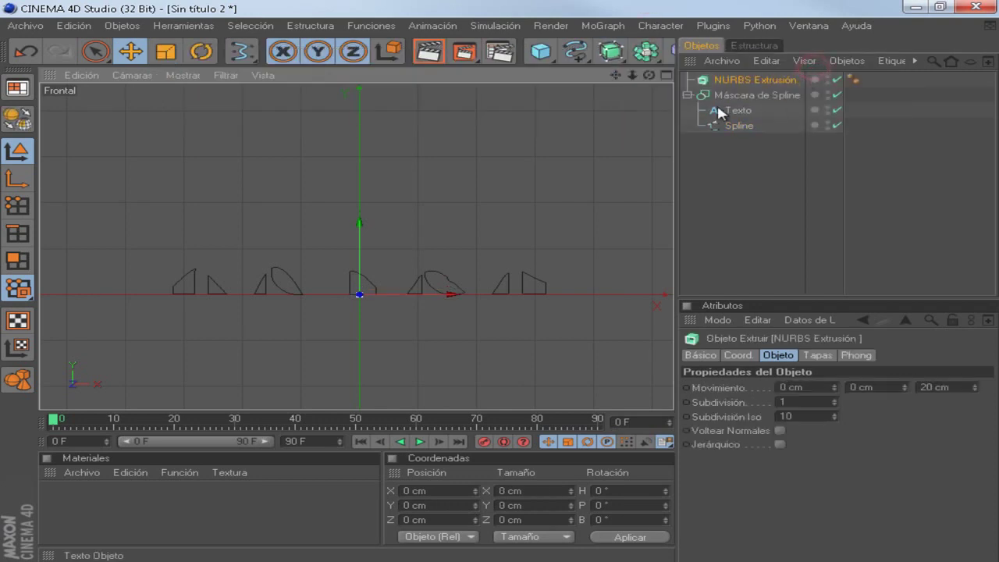
pyautogui.click(748, 97)
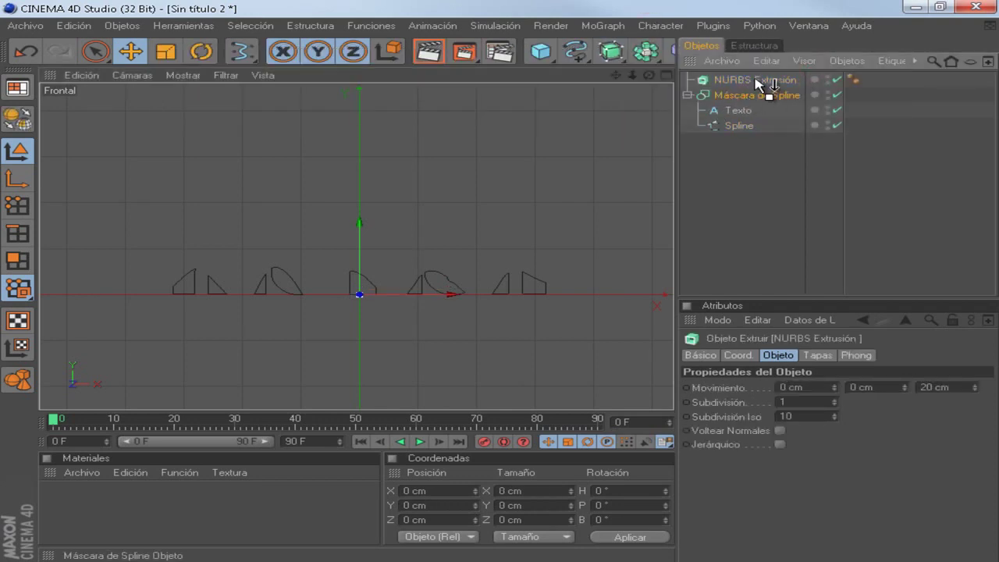
pyautogui.moveTo(755, 84); pyautogui.dragTo(754, 80)
# Step: Maximise the Perspective view and orbit to a frontal view of the extruded fragments
pyautogui.click(665, 75)
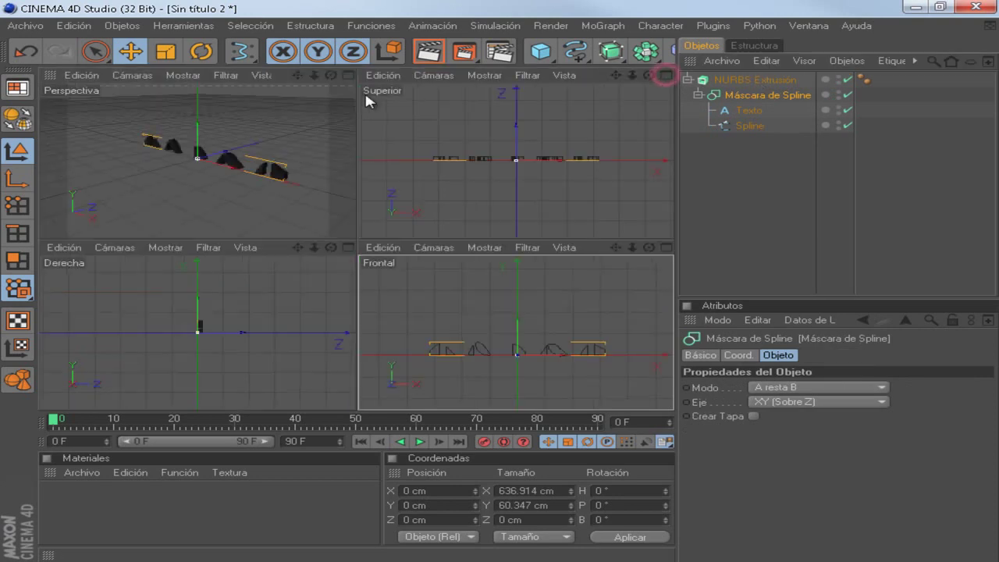
pyautogui.click(347, 75)
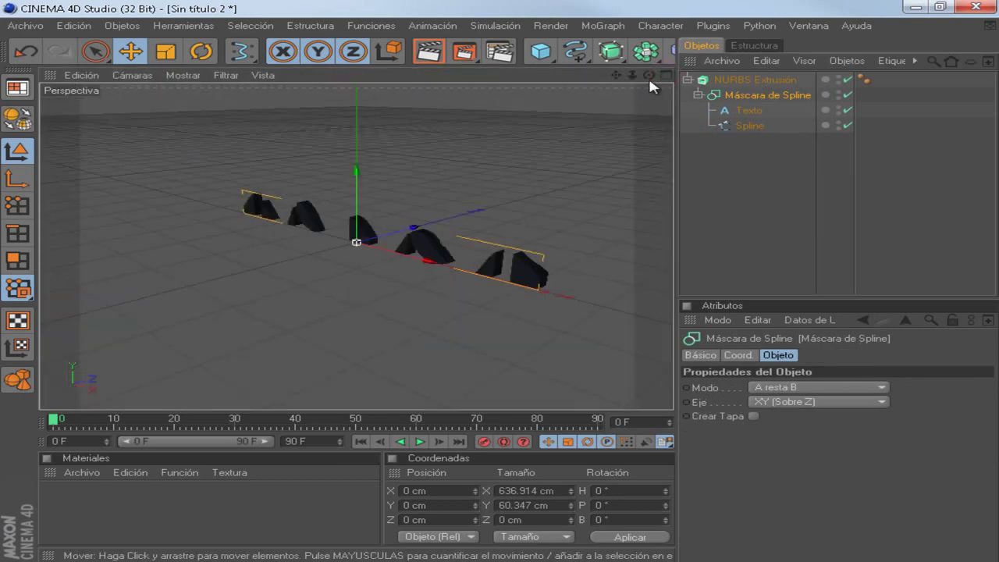
pyautogui.moveTo(648, 76); pyautogui.dragTo(504, 286)
pyautogui.moveTo(629, 81); pyautogui.dragTo(575, 161)
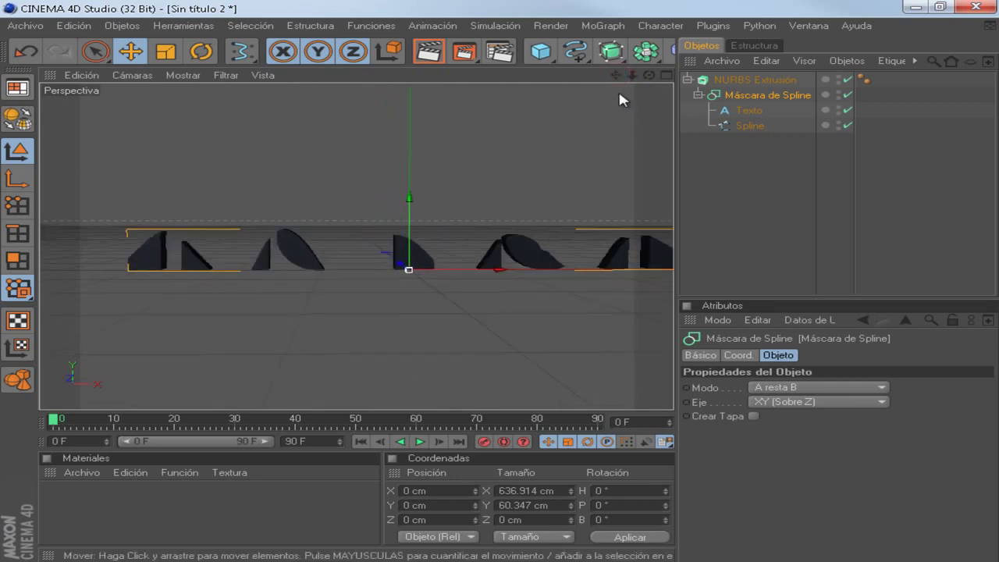
pyautogui.moveTo(616, 75); pyautogui.dragTo(500, 286)
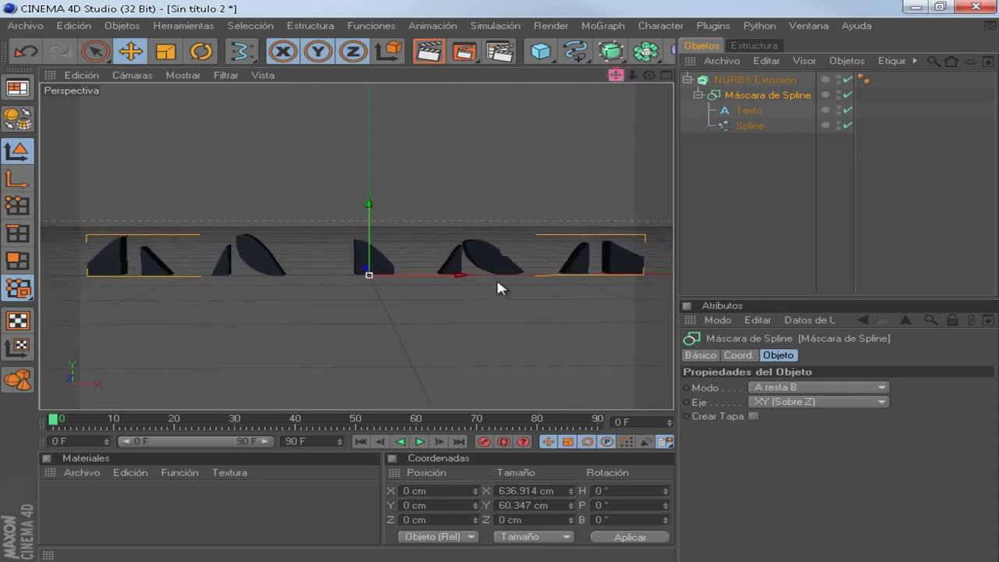
# Step: Raise Spline to Y 183.278 cm to reveal all of 'motion', then scrub the 60-frame timeline
pyautogui.click(754, 126)
pyautogui.moveTo(368, 193)
pyautogui.mouseDown()
pyautogui.moveTo(502, 275)
pyautogui.moveTo(502, 296)
pyautogui.moveTo(501, 284)
pyautogui.mouseUp()
pyautogui.scroll(-2, 326, 272)
pyautogui.moveTo(362, 156); pyautogui.dragTo(500, 293)
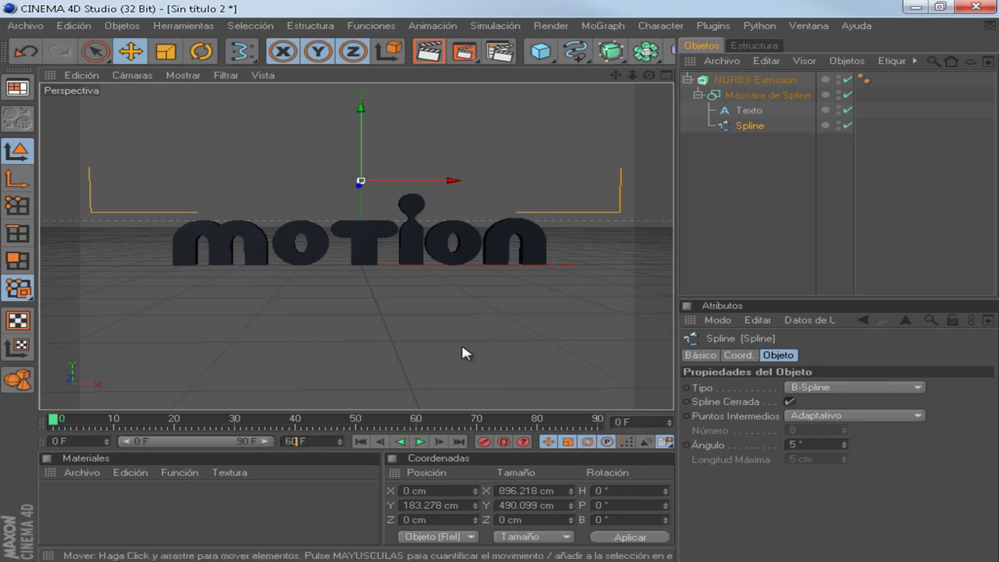
pyautogui.click(518, 144)
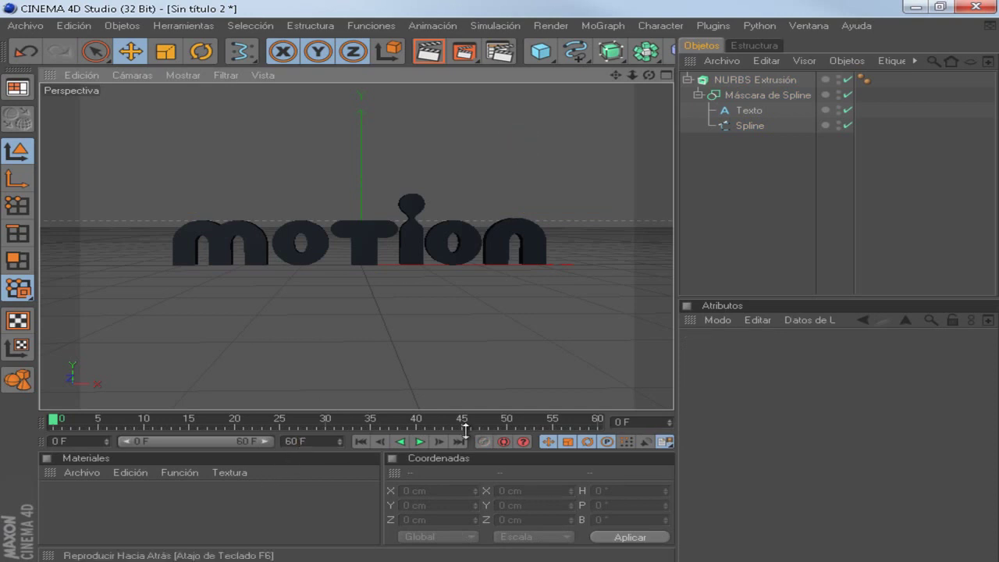
pyautogui.moveTo(50, 422); pyautogui.dragTo(487, 422)
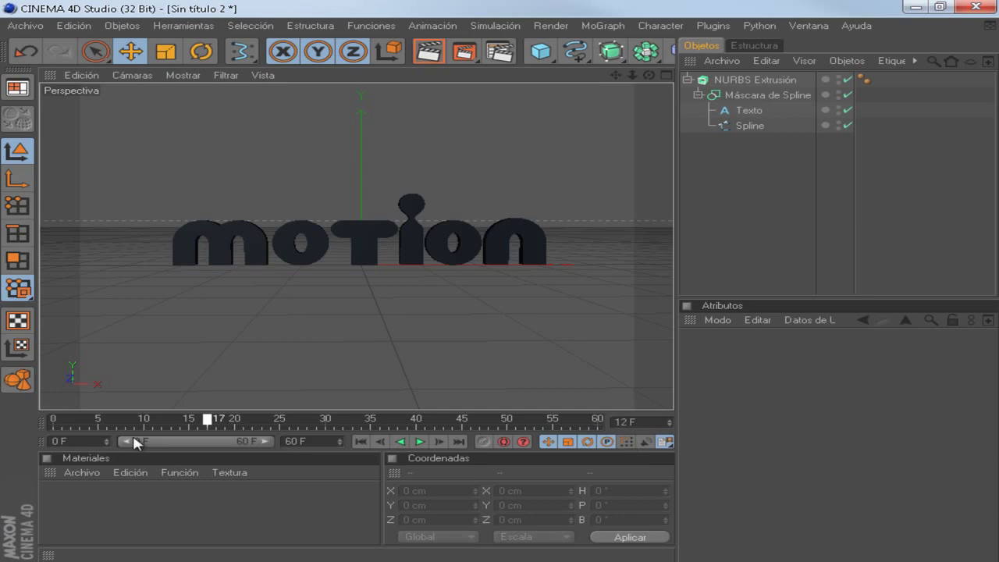
# Step: Key Spline at Y -69.355 cm on frame 0 and about 262 cm on frame 25
pyautogui.click(749, 125)
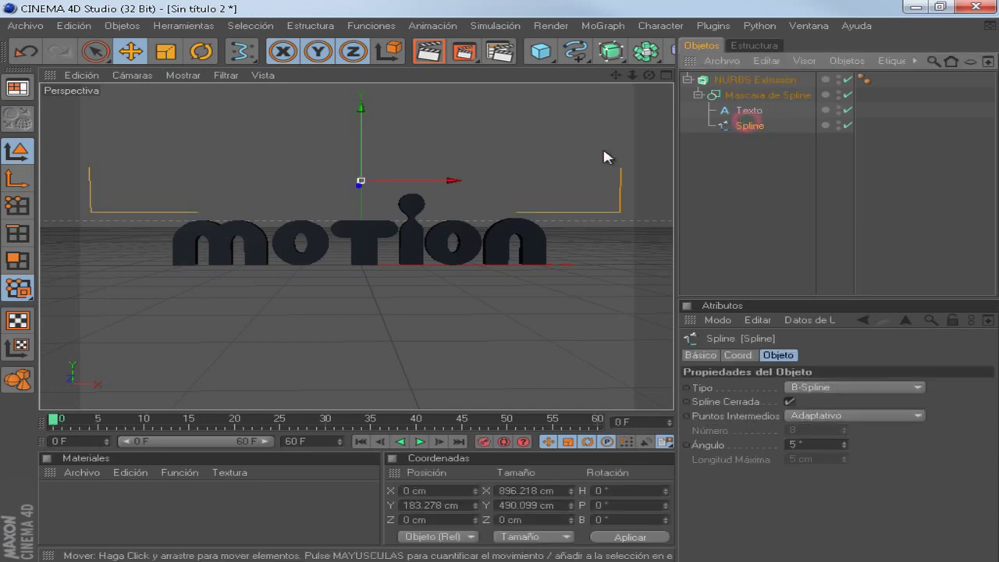
pyautogui.moveTo(356, 107)
pyautogui.mouseDown()
pyautogui.moveTo(502, 284)
pyautogui.moveTo(504, 310)
pyautogui.moveTo(504, 286)
pyautogui.mouseUp()
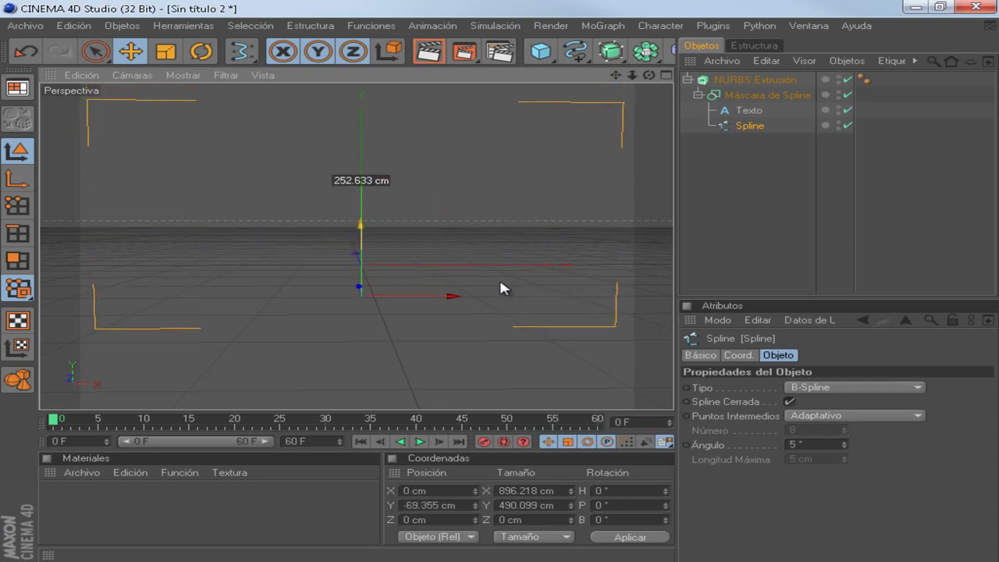
pyautogui.moveTo(51, 425); pyautogui.dragTo(82, 423)
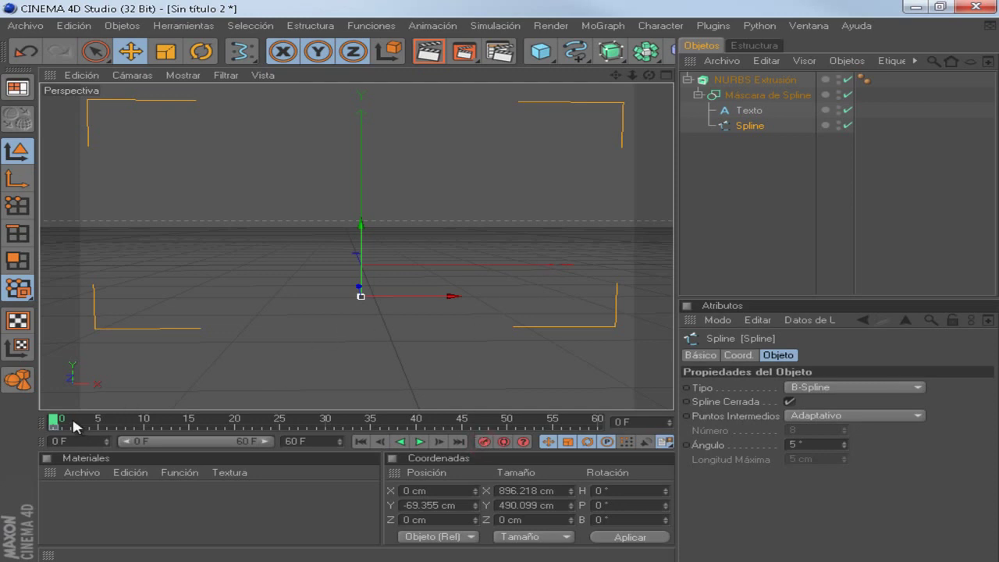
pyautogui.moveTo(99, 427); pyautogui.dragTo(251, 432)
pyautogui.moveTo(362, 225); pyautogui.dragTo(500, 283)
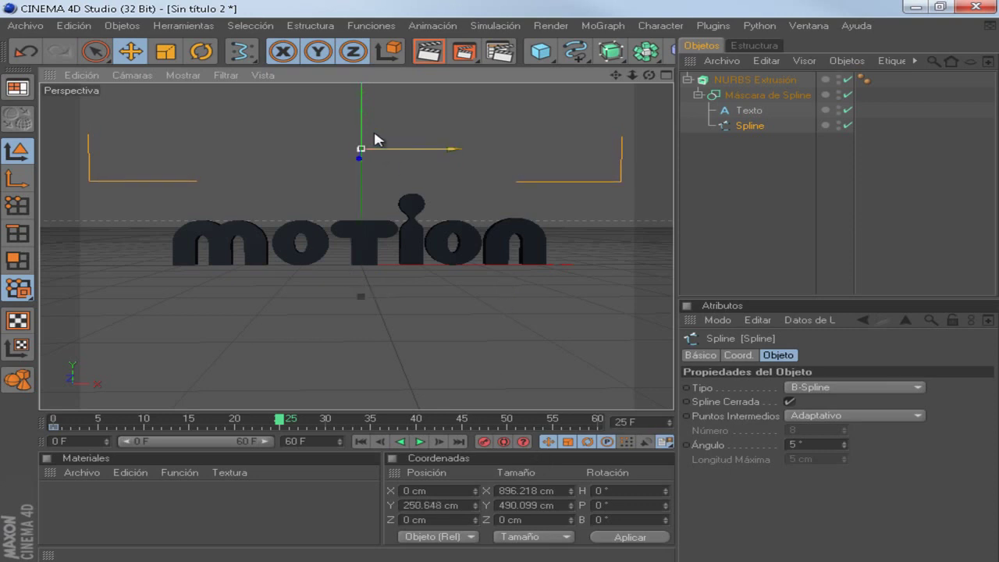
pyautogui.moveTo(362, 123); pyautogui.dragTo(363, 118)
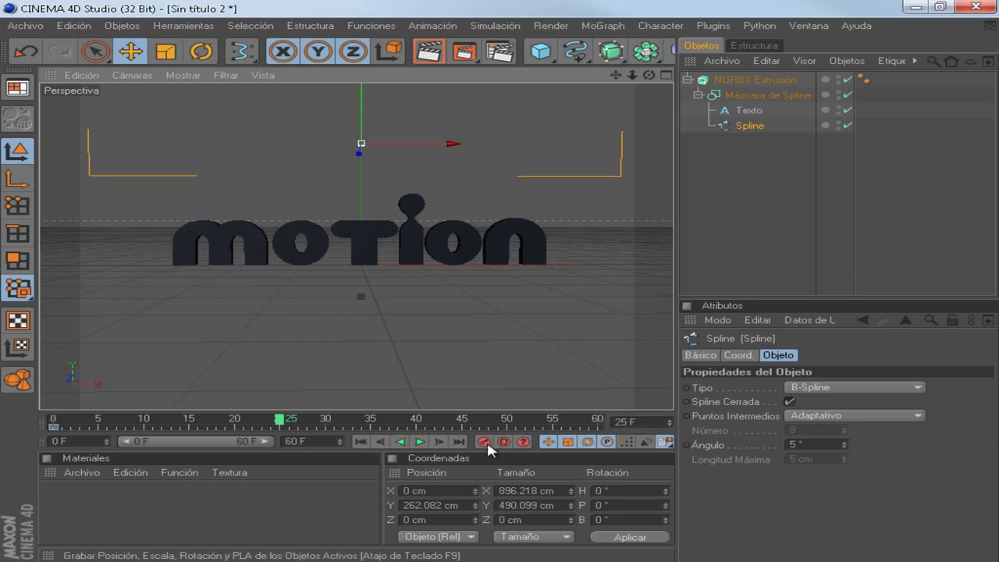
# Step: Preview the reveal, return to the first frame, and select NURBS Extrusión
pyautogui.click(360, 442)
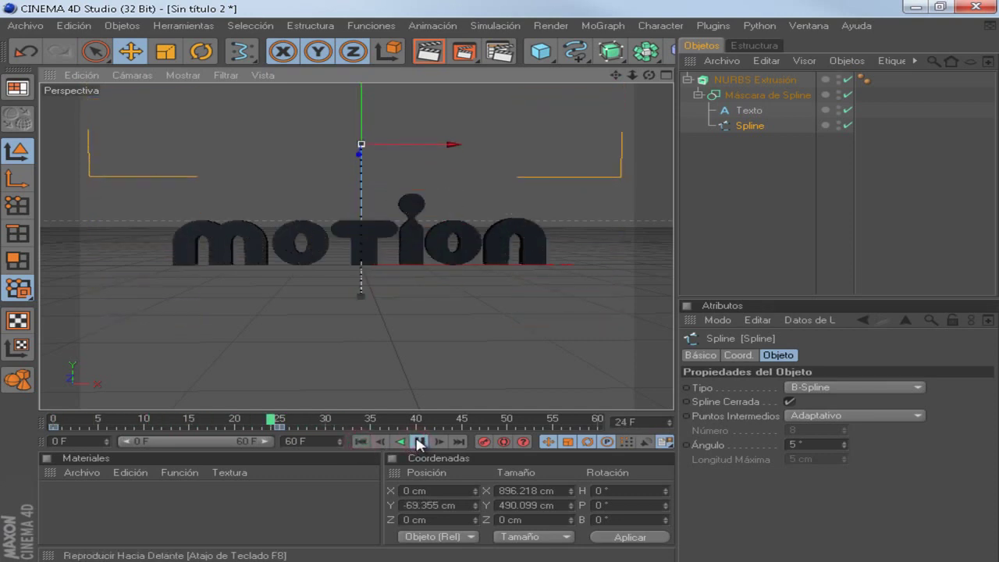
pyautogui.click(420, 442)
pyautogui.click(361, 442)
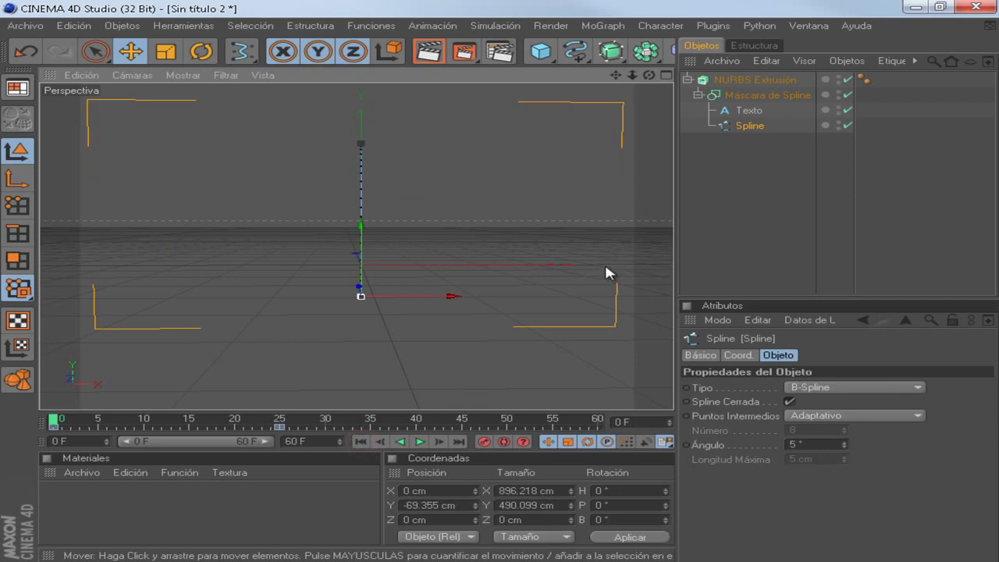
pyautogui.click(741, 82)
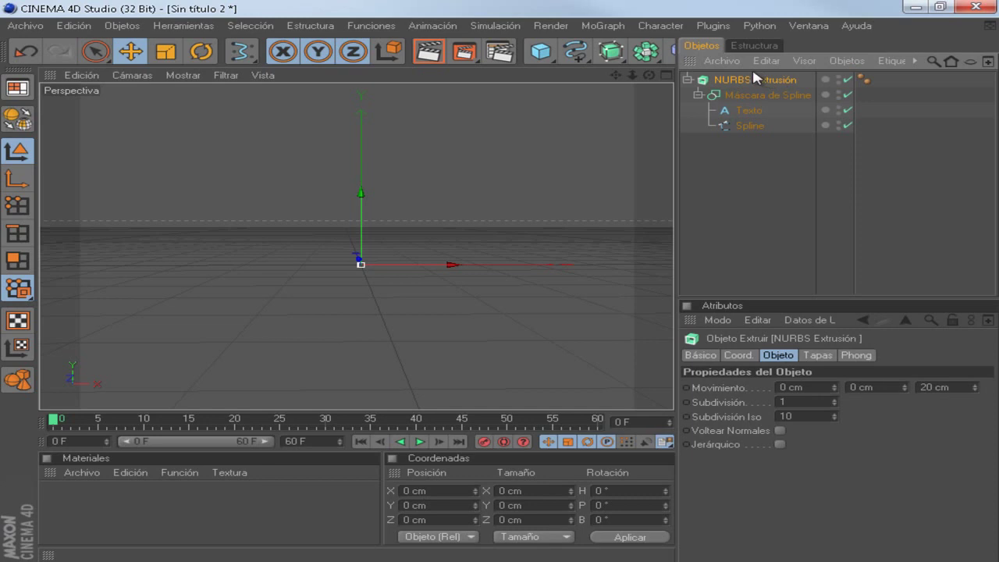
# Step: Ctrl-drag NURBS Extrusión into copies up to NURBS Extrusión .4 and enlarge the object list
pyautogui.keyDown('ctrl'); pyautogui.moveTo(764, 84); pyautogui.dragTo(780, 86); pyautogui.keyUp('ctrl')
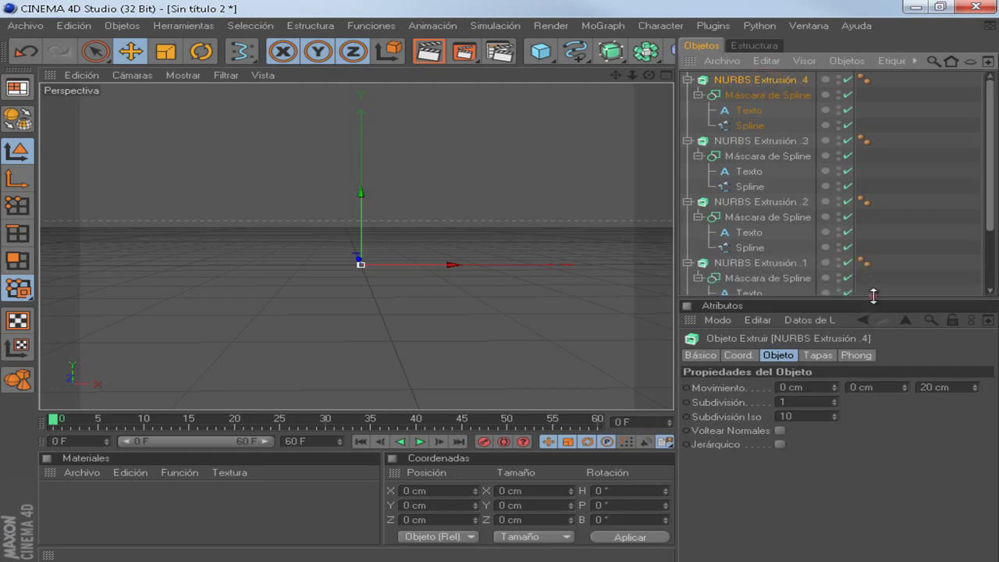
pyautogui.moveTo(874, 295); pyautogui.dragTo(873, 373)
pyautogui.moveTo(989, 155); pyautogui.dragTo(983, 249)
pyautogui.scroll(1, 851, 168)
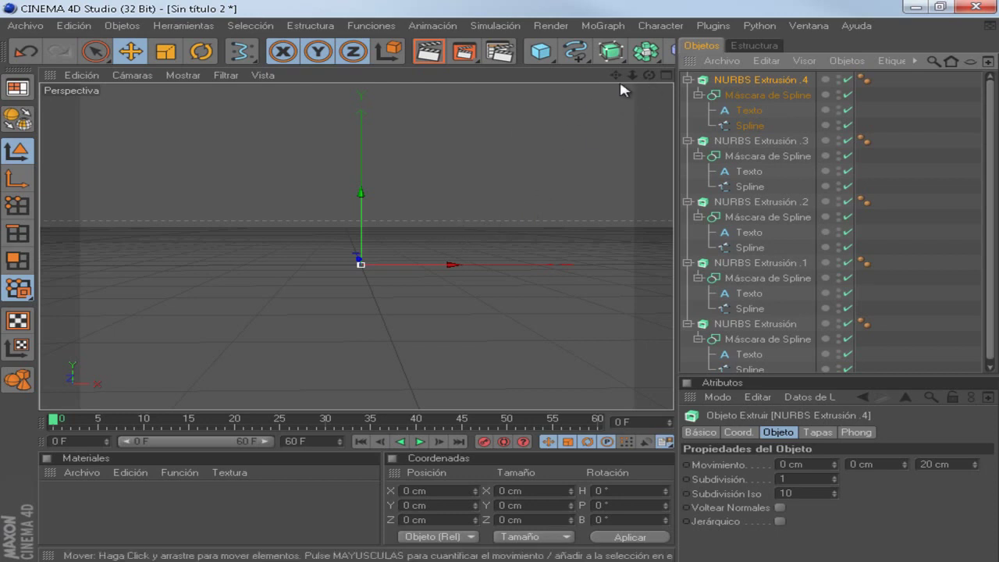
pyautogui.scroll(-1, 443, 225)
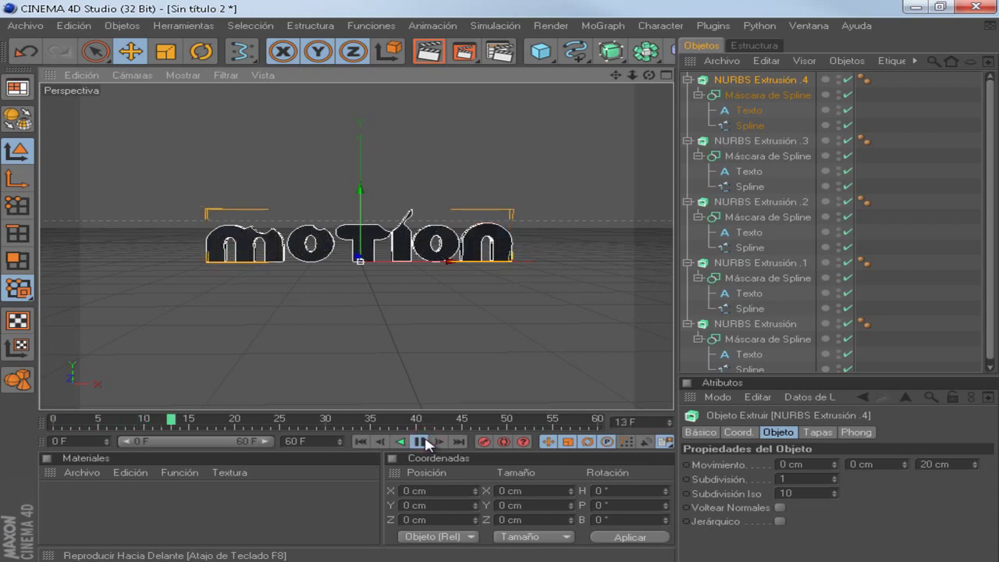
# Step: Play the reveal to frame 25, resize the panels, and show NURBS Extrusión .4's Coord. settings
pyautogui.click(422, 441)
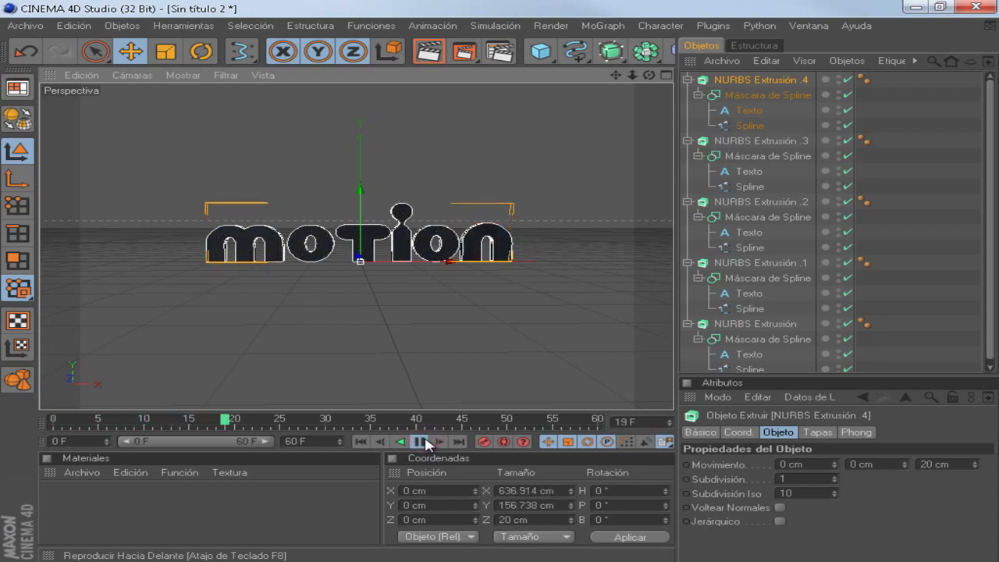
pyautogui.click(426, 441)
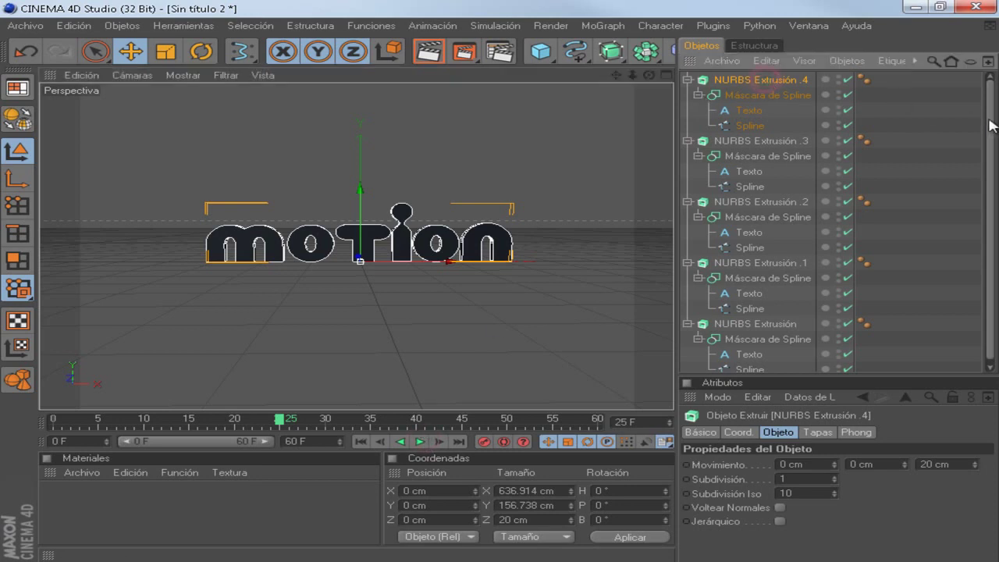
pyautogui.moveTo(986, 119); pyautogui.dragTo(980, 248)
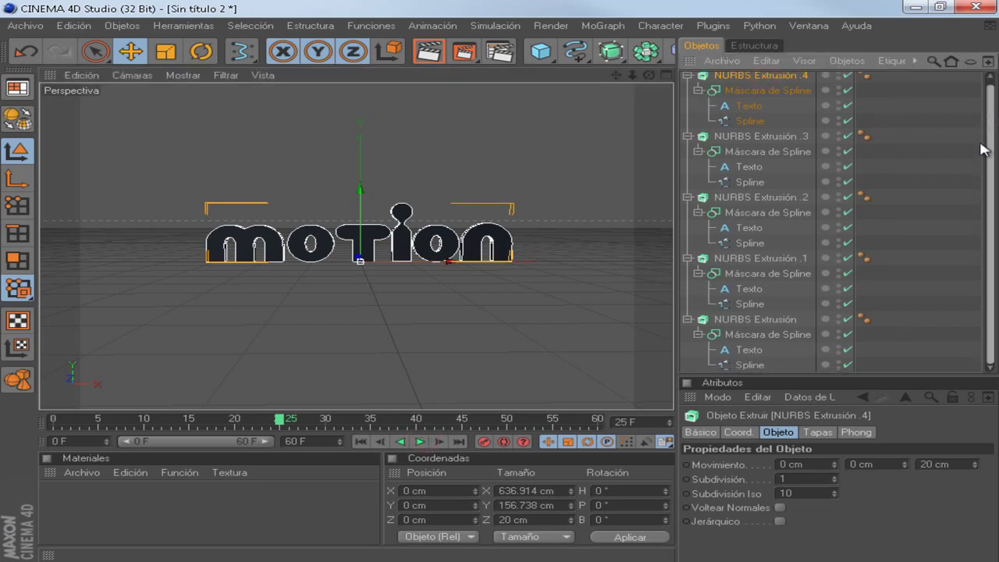
pyautogui.moveTo(893, 375); pyautogui.dragTo(881, 443)
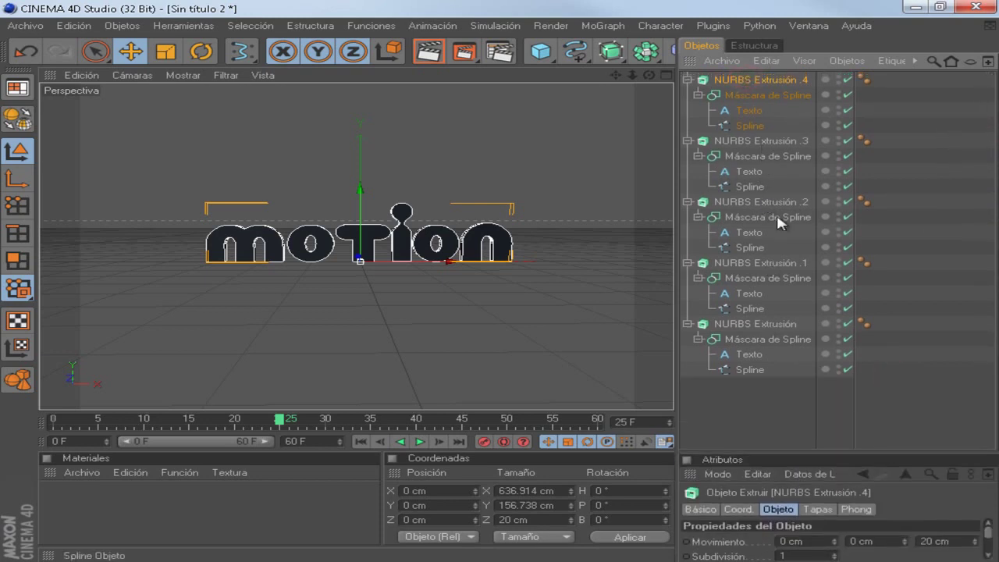
pyautogui.moveTo(811, 451); pyautogui.dragTo(825, 362)
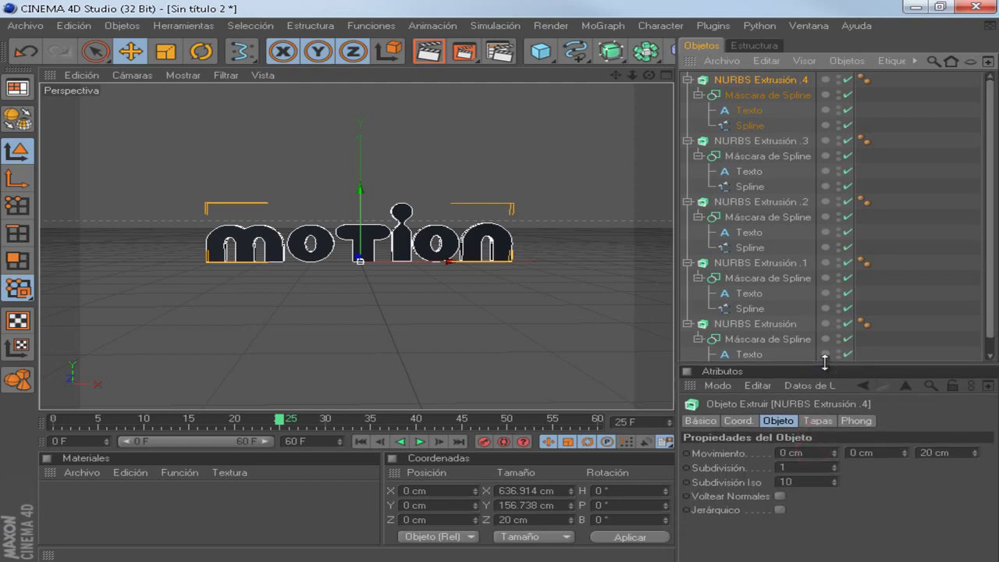
pyautogui.click(738, 421)
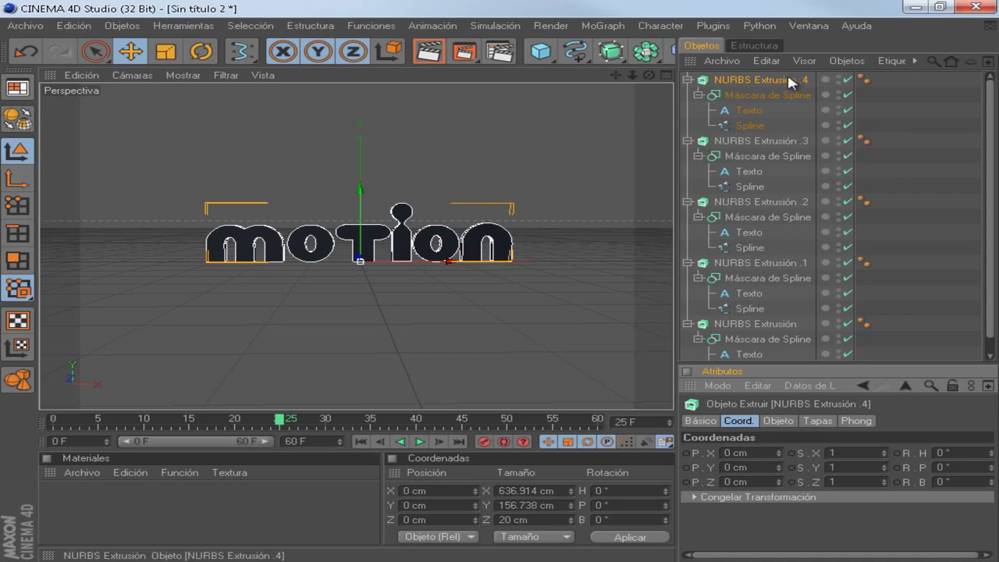
# Step: Set NURBS Extrusión .3 to Z -20 cm and orbit to see the depth
pyautogui.click(757, 142)
pyautogui.scroll(-1, 985, 133)
pyautogui.scroll(1, 985, 132)
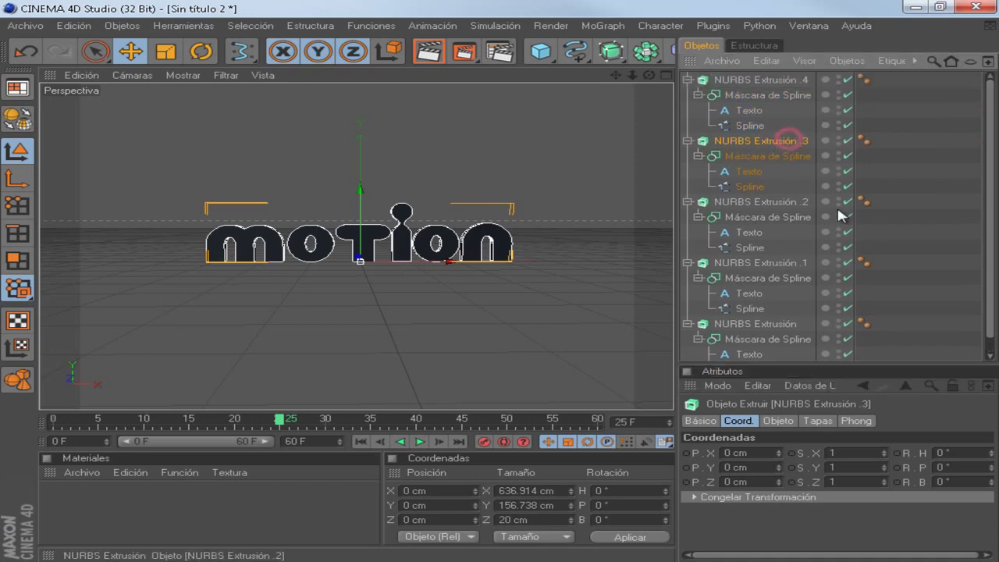
pyautogui.click(731, 481)
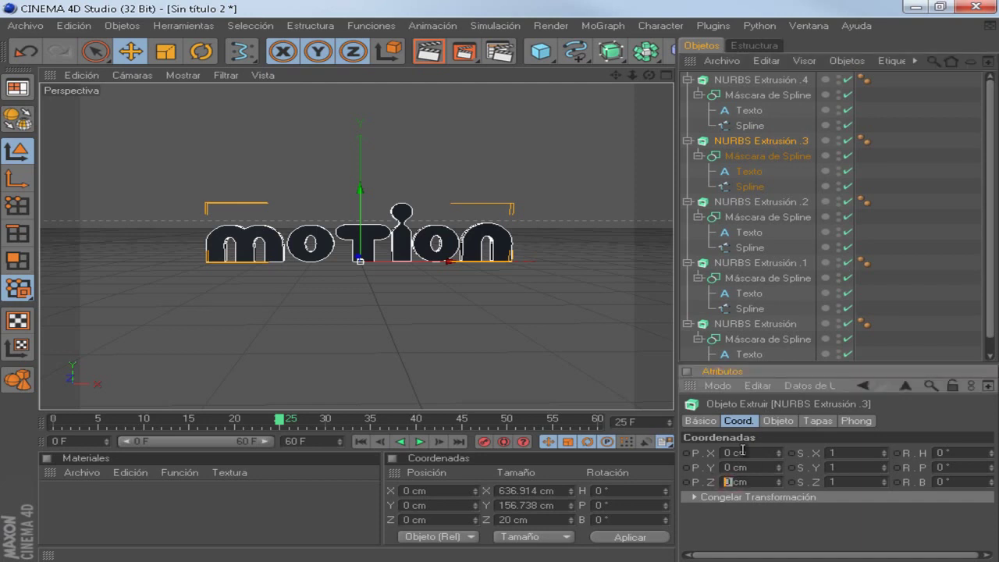
pyautogui.write('-20')
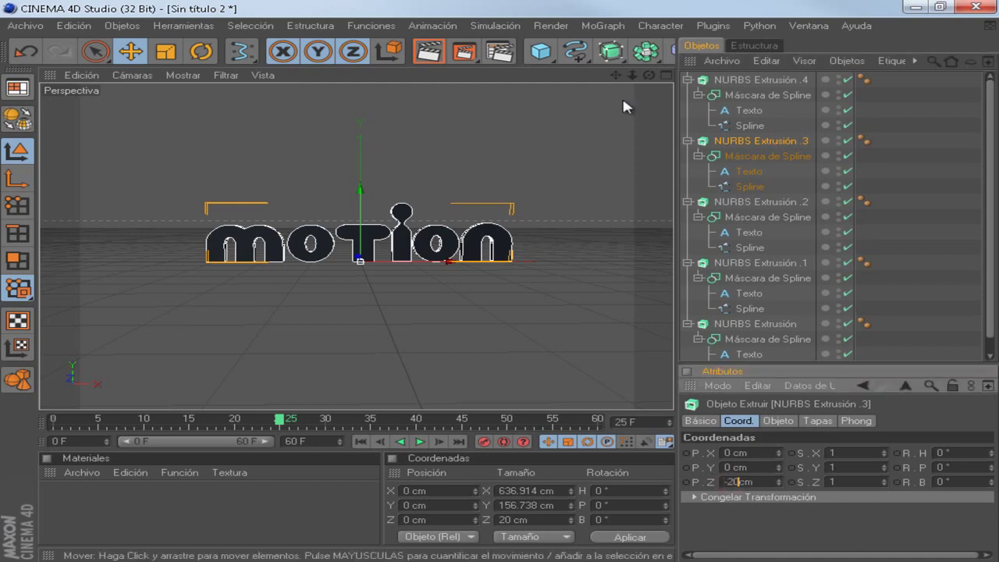
pyautogui.click(778, 143)
pyautogui.moveTo(609, 282)
pyautogui.keyDown('alt'); pyautogui.mouseDown()
pyautogui.moveTo(506, 287)
pyautogui.moveTo(544, 149)
pyautogui.mouseUp(); pyautogui.keyUp('alt')
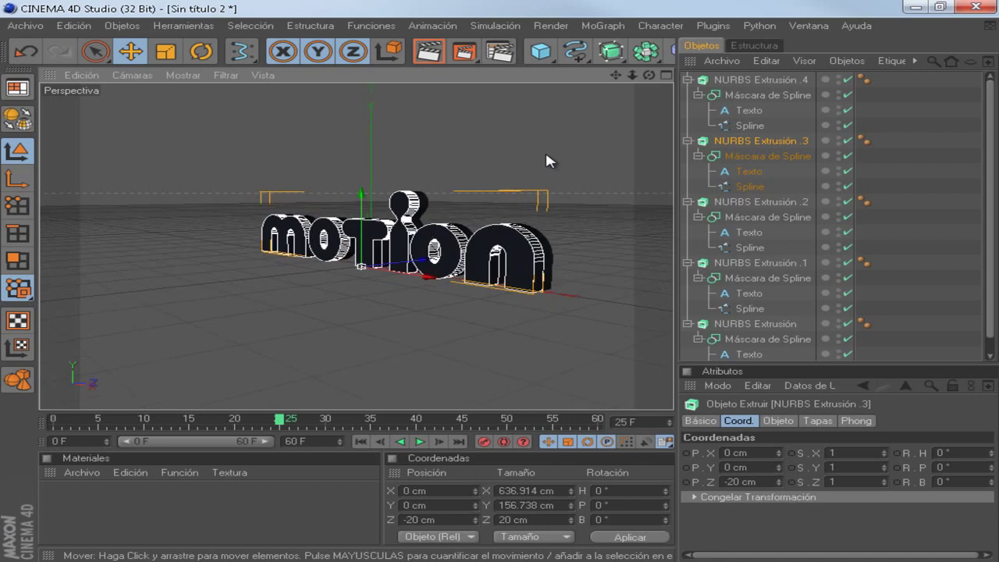
# Step: Set NURBS Extrusión .2 to Z -40 cm and NURBS Extrusión .1 to Z -60 cm
pyautogui.click(787, 203)
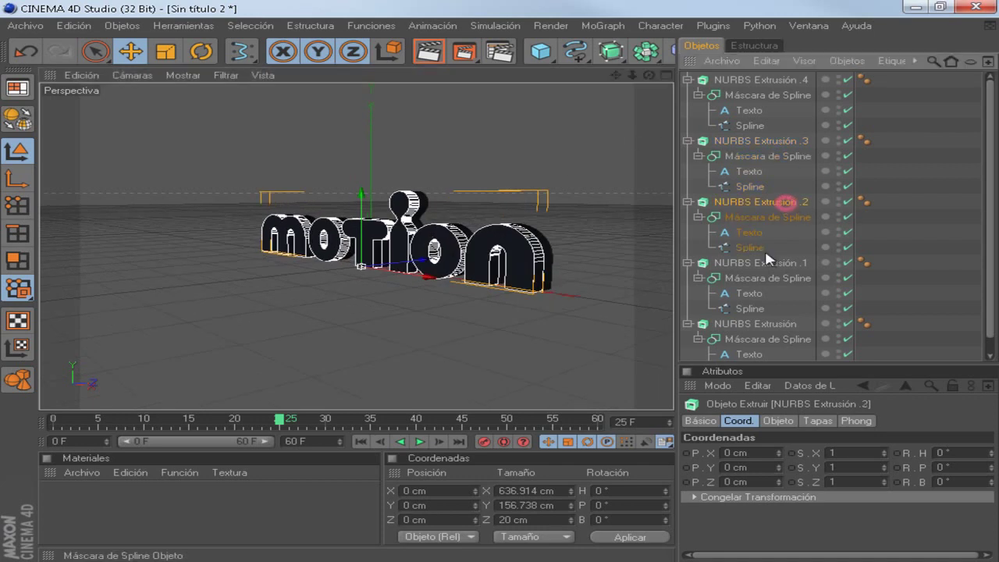
pyautogui.click(733, 482)
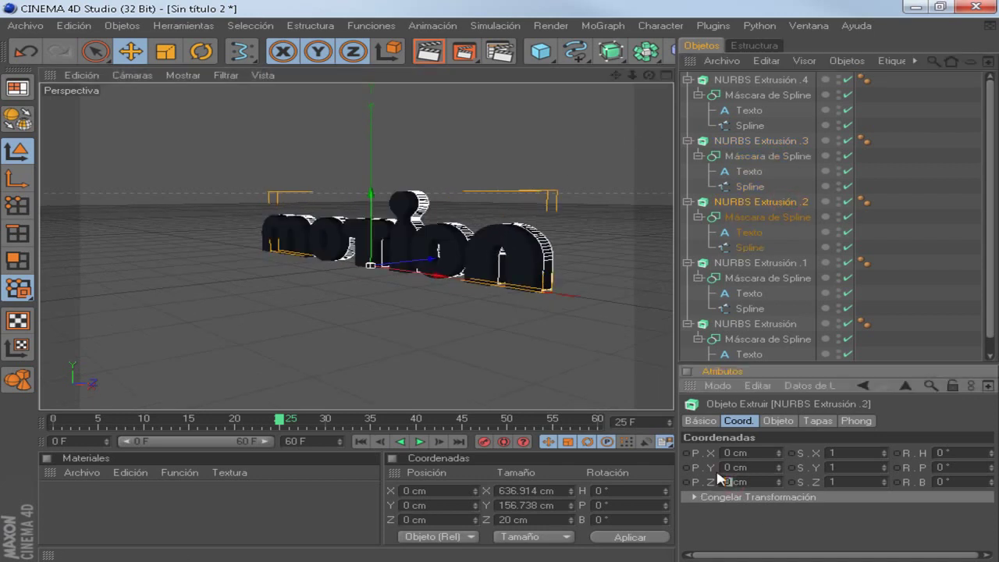
pyautogui.write('-40')
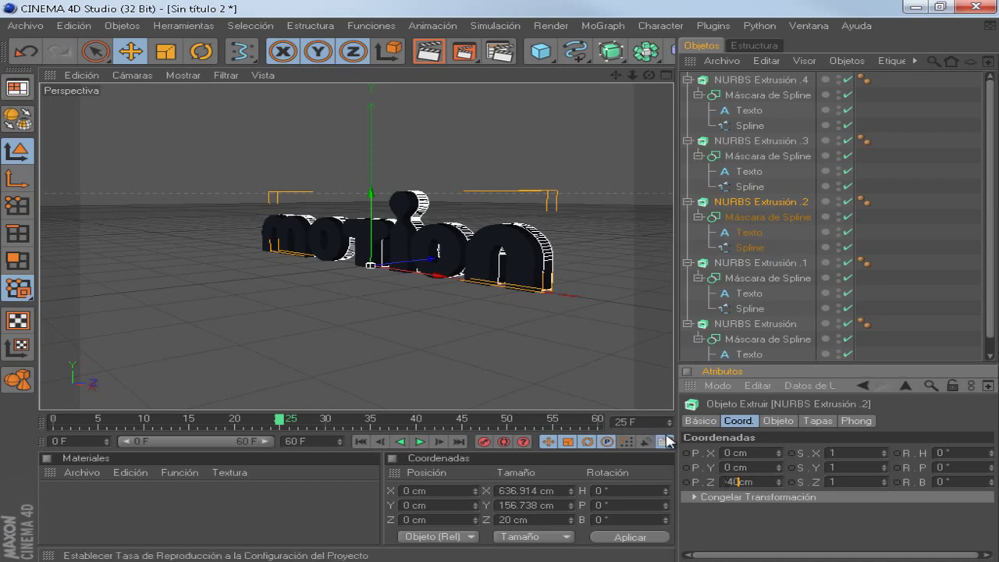
pyautogui.click(750, 205)
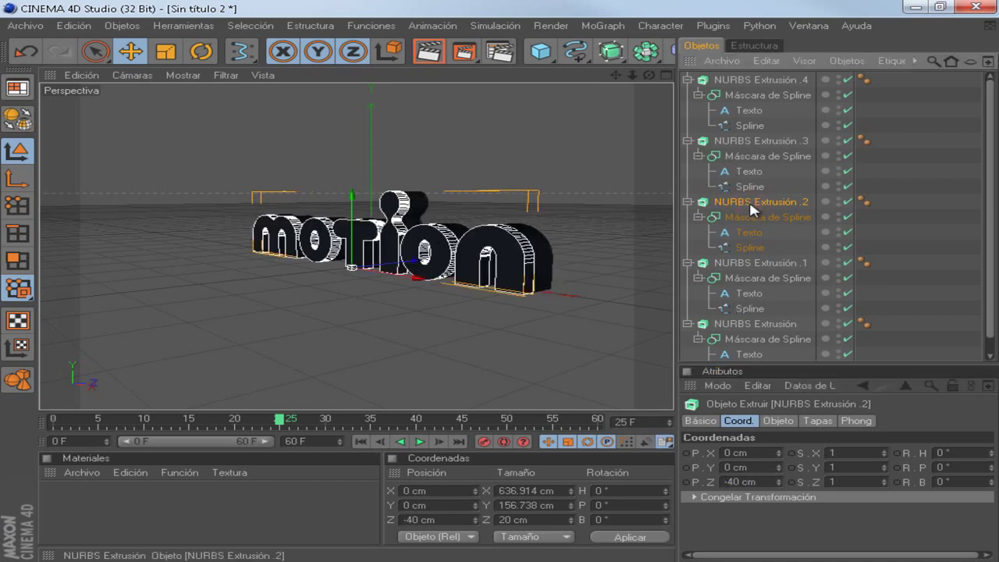
pyautogui.click(760, 263)
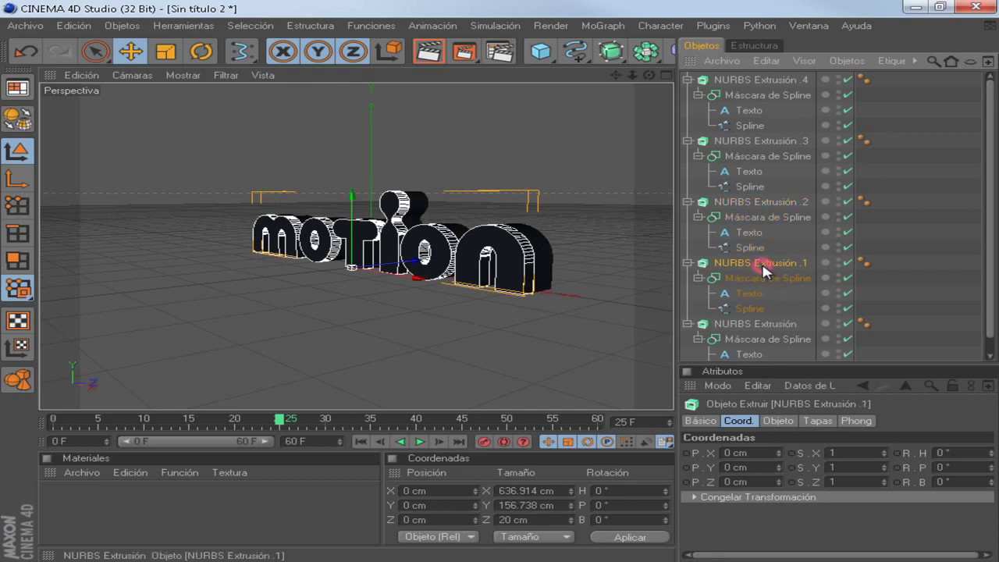
pyautogui.doubleClick(730, 481)
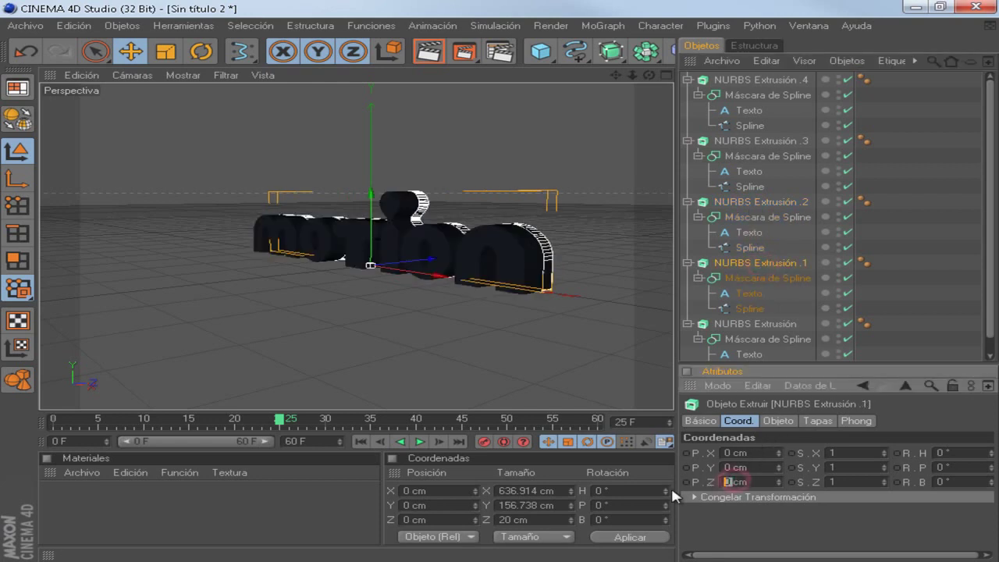
pyautogui.press('BackSpace')
pyautogui.write('-')
pyautogui.write('60')
pyautogui.click(760, 258)
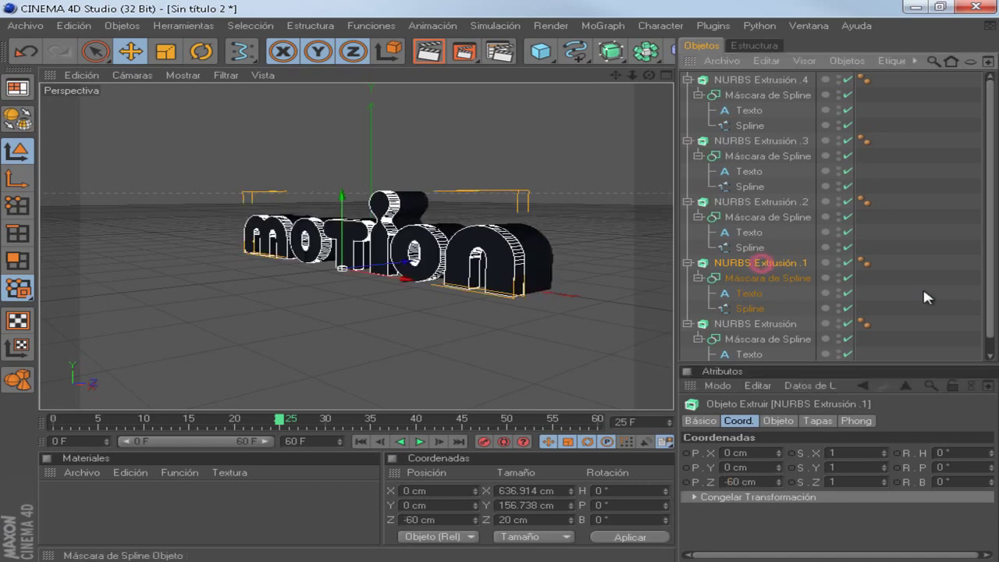
# Step: Set the original NURBS Extrusión to Z -80 cm
pyautogui.click(990, 296)
pyautogui.click(768, 308)
pyautogui.doubleClick(730, 482)
pyautogui.write('-80')
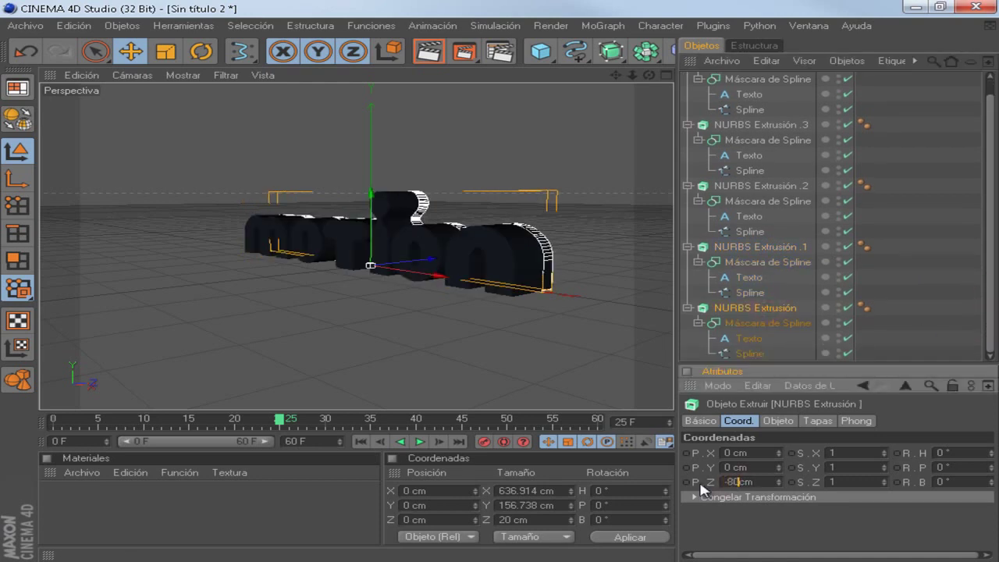
pyautogui.click(748, 304)
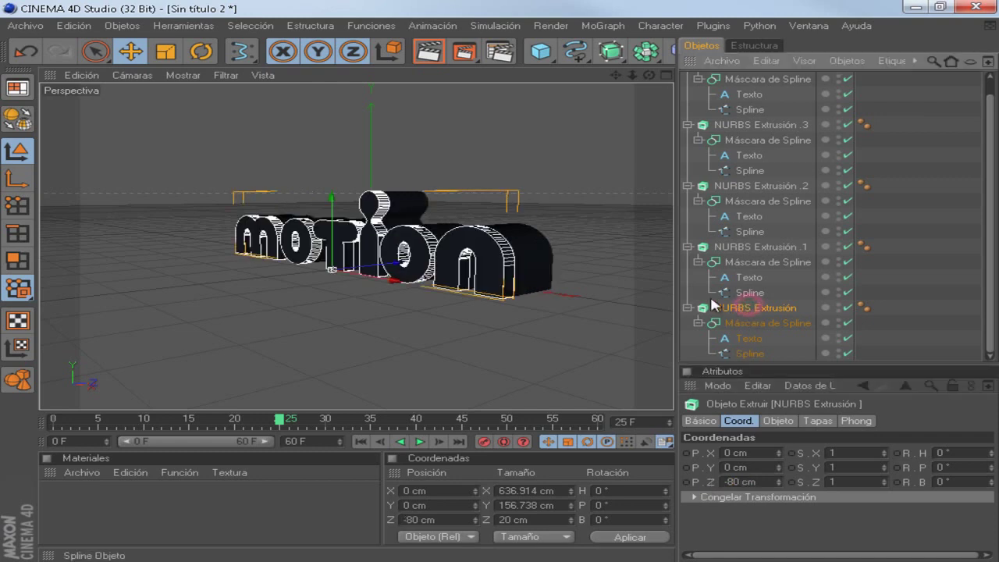
# Step: Orbit and pan the viewport back to a centred front view of the text
pyautogui.click(649, 73)
pyautogui.moveTo(440, 292); pyautogui.dragTo(507, 289)
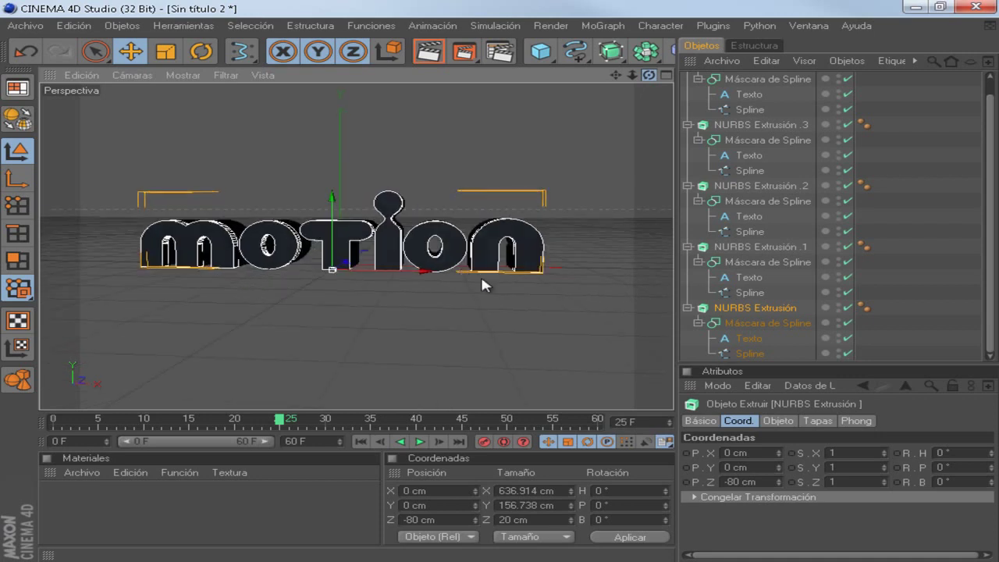
pyautogui.moveTo(617, 75); pyautogui.dragTo(498, 280)
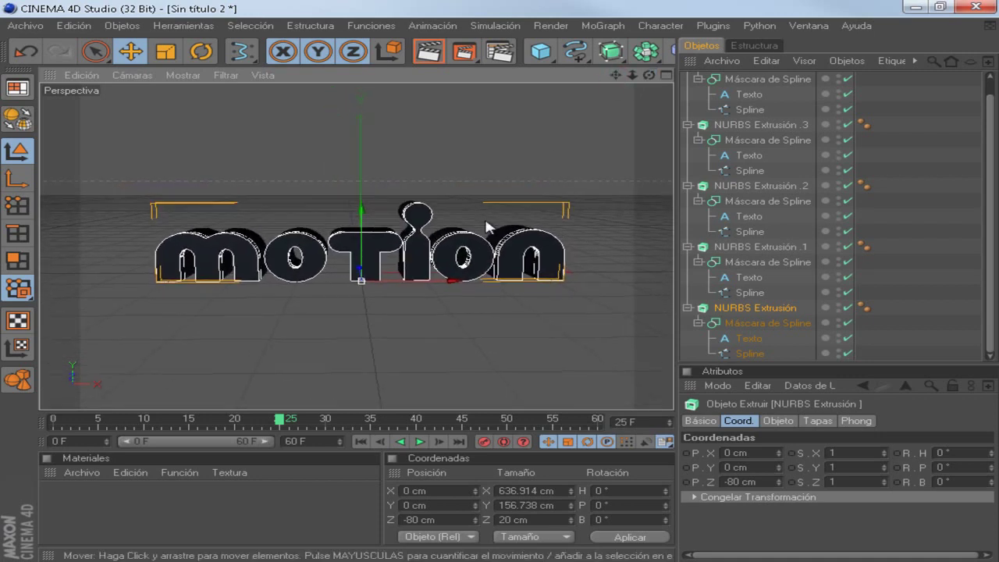
pyautogui.scroll(2, 494, 199)
pyautogui.keyDown('alt'); pyautogui.moveTo(505, 285); pyautogui.dragTo(515, 287, button='middle'); pyautogui.keyUp('alt')
# Step: In the Timeline, shift the lower four Spline rows' keys 10 frames later, to 10 and 35
pyautogui.click(804, 28)
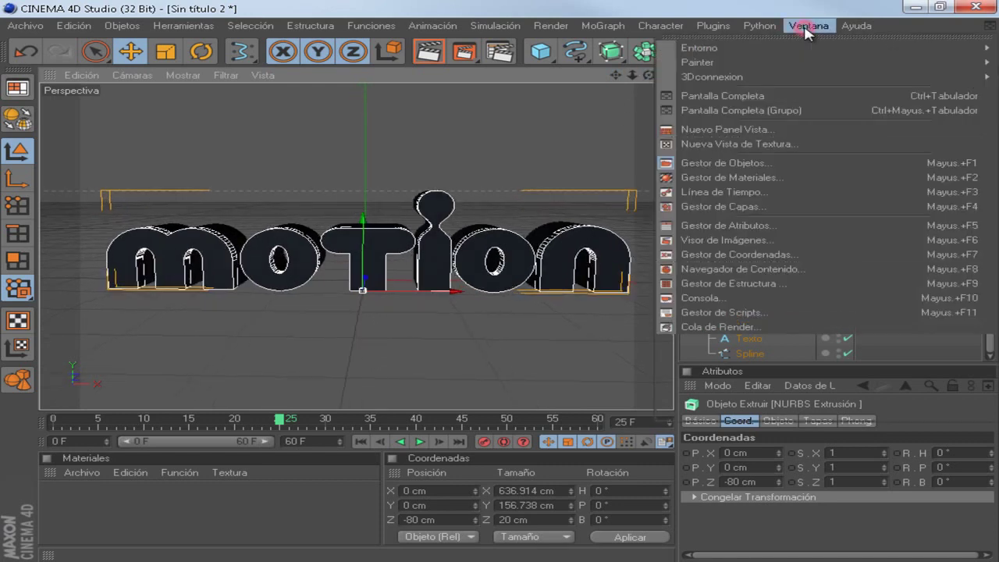
pyautogui.click(769, 192)
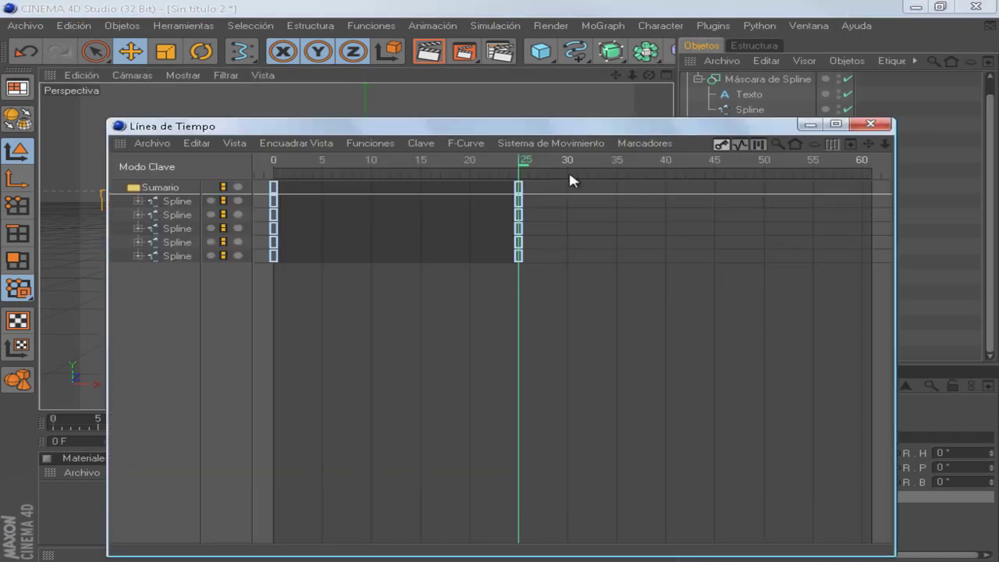
pyautogui.moveTo(535, 126); pyautogui.dragTo(559, 158)
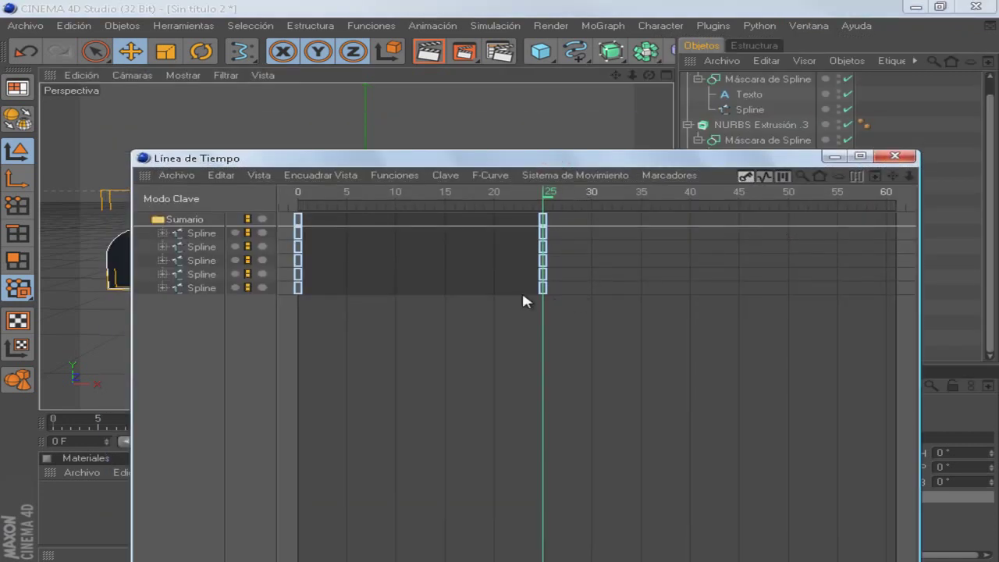
pyautogui.moveTo(572, 241); pyautogui.dragTo(289, 317)
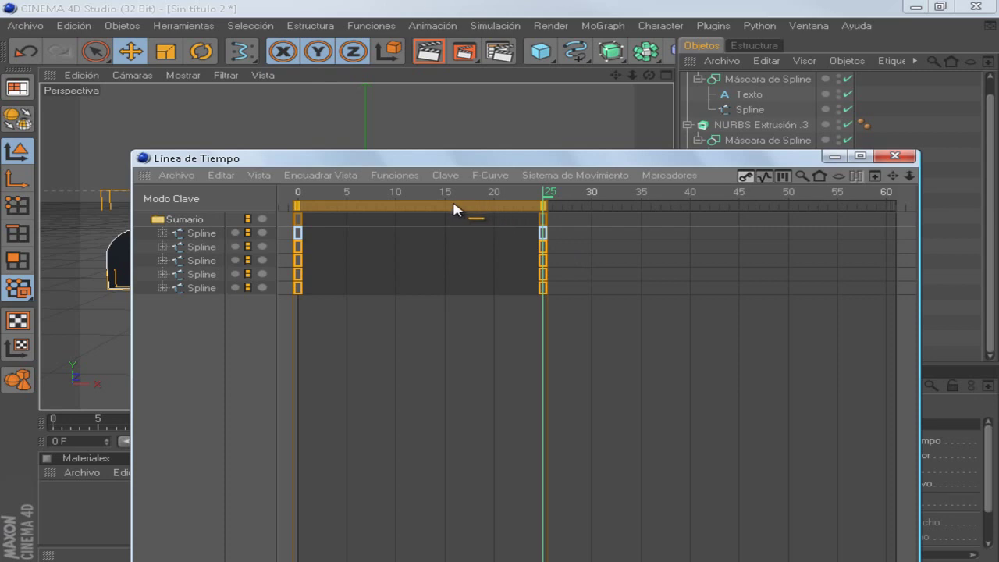
pyautogui.moveTo(462, 207); pyautogui.dragTo(550, 209)
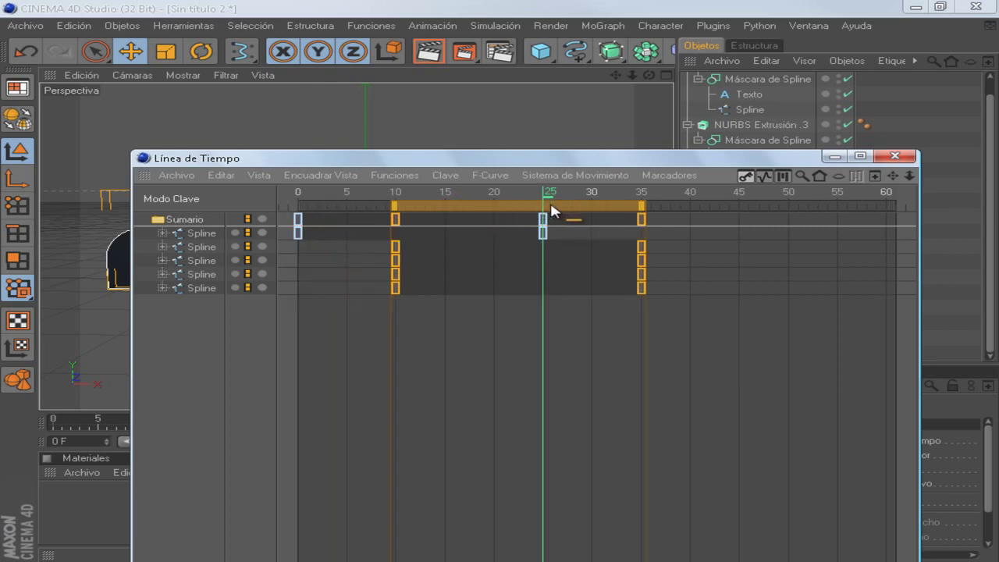
pyautogui.click(599, 320)
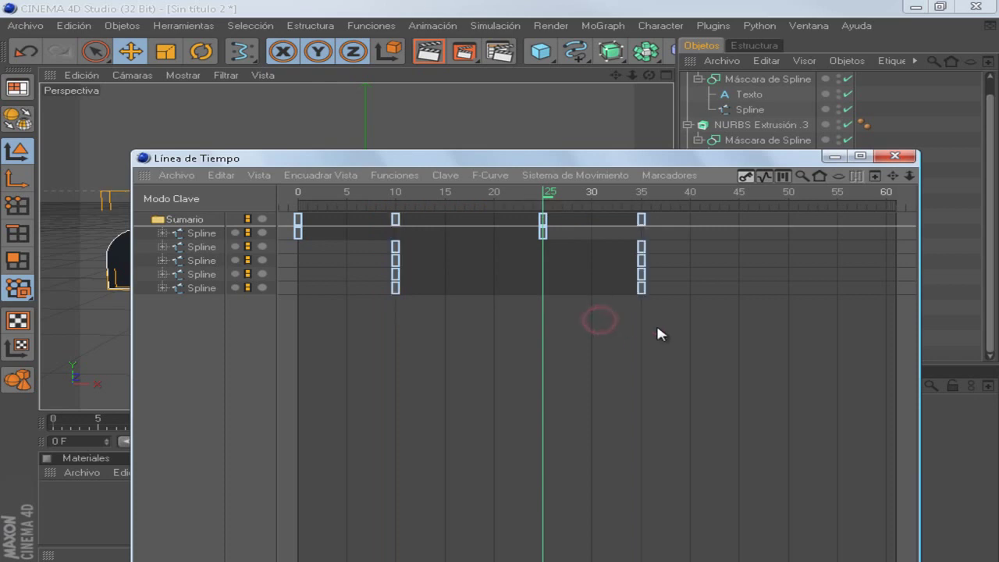
# Step: Shift the lower three rows' keys to 20 and 45, then the lower two rows' to 30 and 55
pyautogui.moveTo(663, 257)
pyautogui.mouseDown()
pyautogui.moveTo(654, 289)
pyautogui.moveTo(390, 321)
pyautogui.mouseUp()
pyautogui.moveTo(470, 210); pyautogui.dragTo(562, 208)
pyautogui.click(709, 328)
pyautogui.moveTo(773, 271)
pyautogui.mouseDown()
pyautogui.moveTo(642, 312)
pyautogui.moveTo(481, 313)
pyautogui.mouseUp()
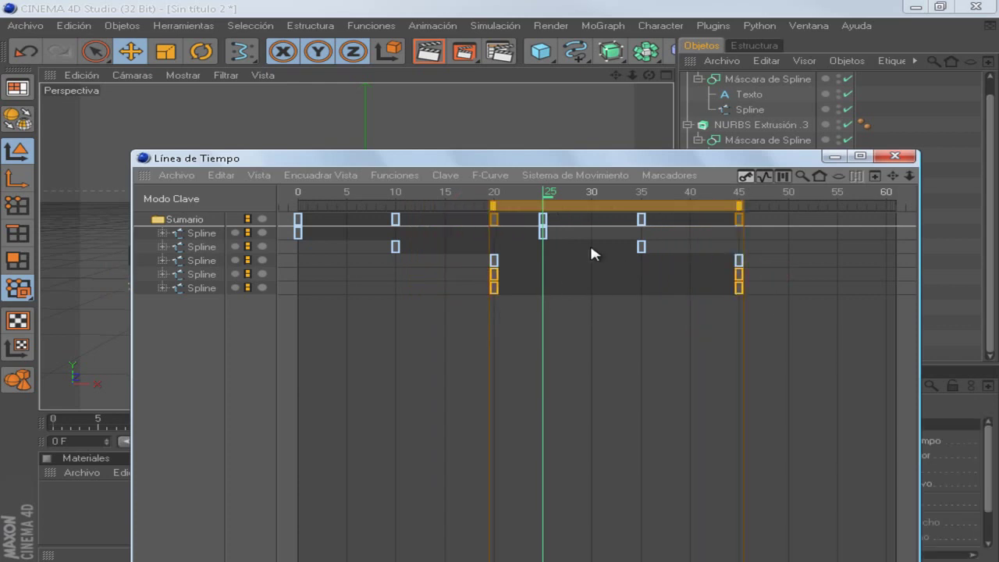
pyautogui.moveTo(609, 204); pyautogui.dragTo(700, 209)
pyautogui.click(685, 332)
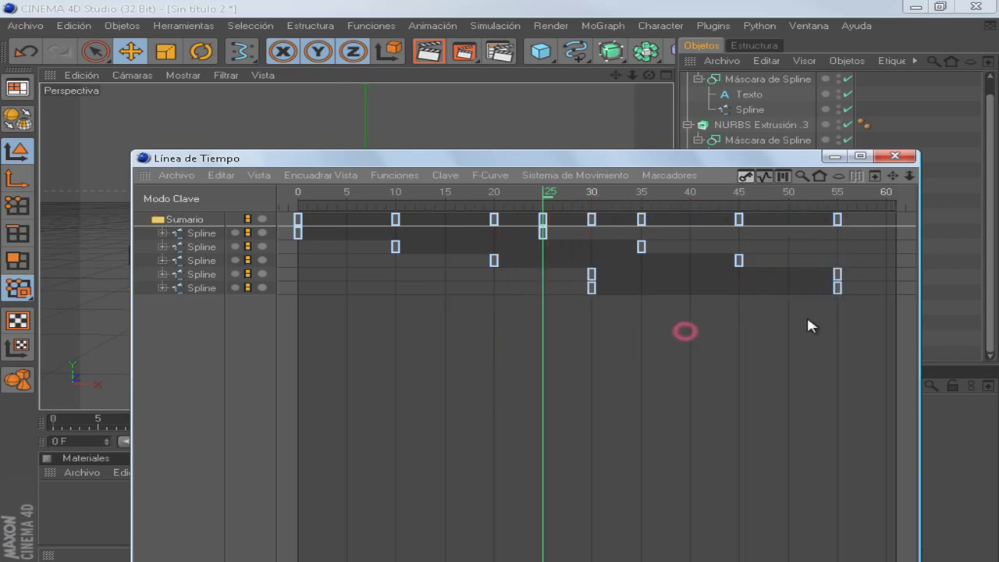
# Step: Delay the last Spline row's keys 10 frames to start at 40 and close the Timeline
pyautogui.moveTo(866, 274)
pyautogui.mouseDown()
pyautogui.moveTo(838, 305)
pyautogui.moveTo(554, 323)
pyautogui.moveTo(791, 330)
pyautogui.mouseUp()
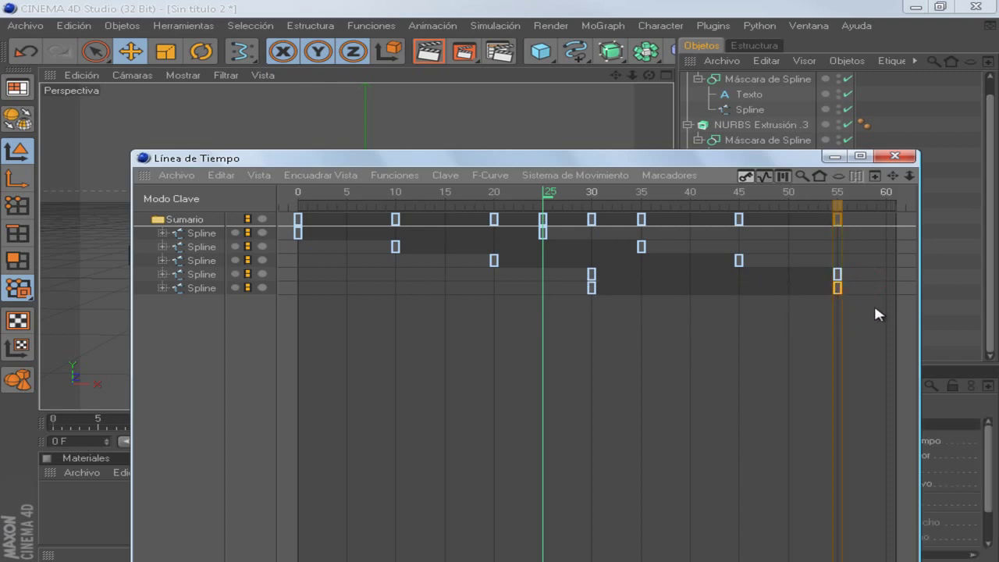
pyautogui.moveTo(872, 285); pyautogui.dragTo(573, 317)
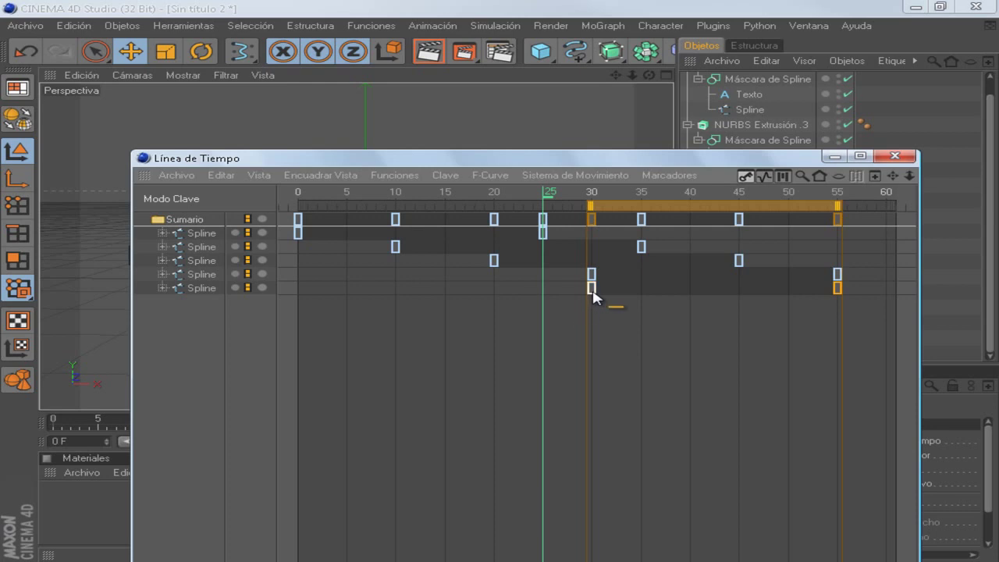
pyautogui.moveTo(655, 206); pyautogui.dragTo(757, 206)
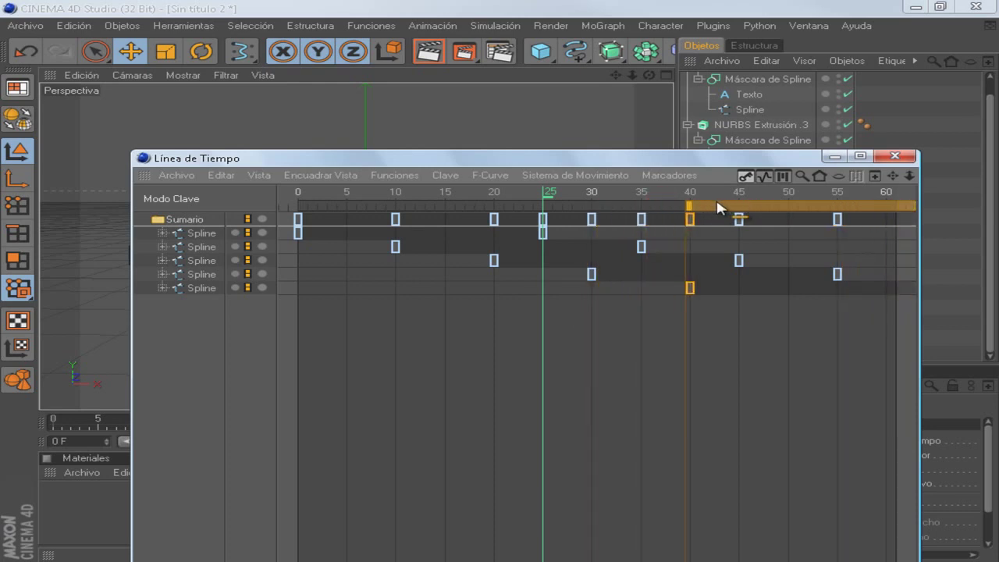
pyautogui.click(894, 156)
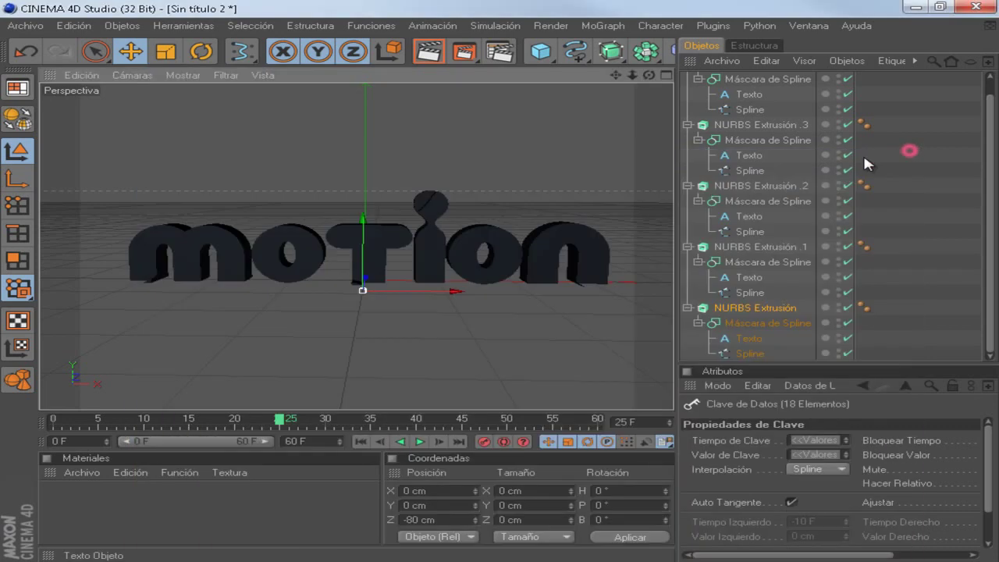
# Step: Play the staggered MOTION reveal, stop around frame 38, and rewind to frame 0
pyautogui.click(361, 441)
pyautogui.click(421, 441)
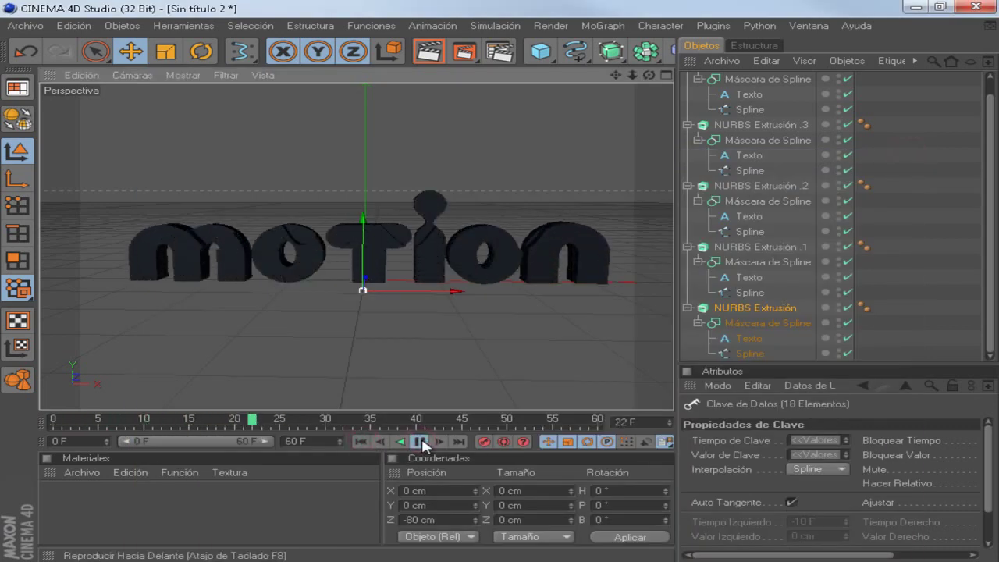
pyautogui.click(421, 442)
pyautogui.click(360, 442)
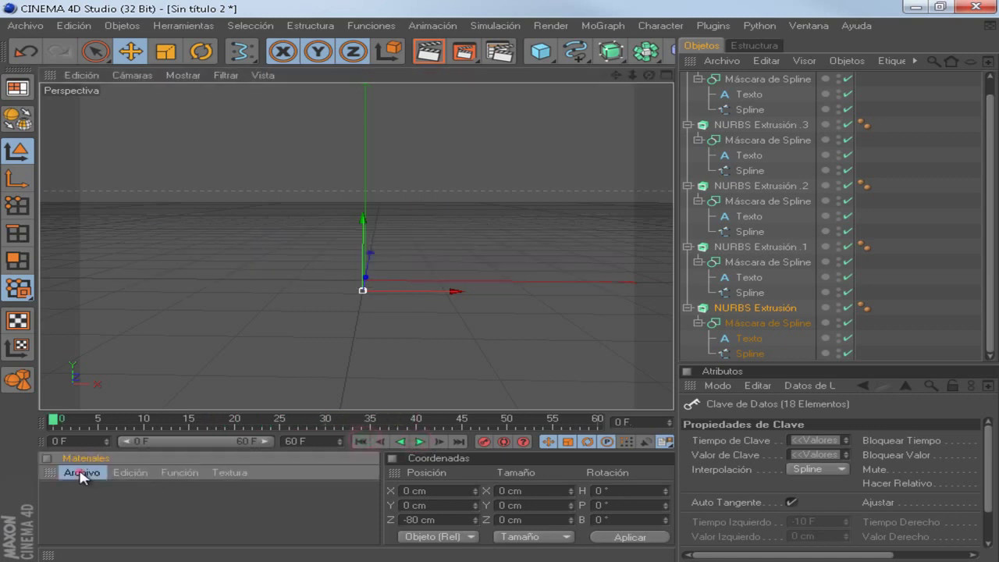
# Step: Create materials Mat through Mat.4 coloured yellow, red, blue, white and pink
pyautogui.click(82, 472)
pyautogui.click(155, 279)
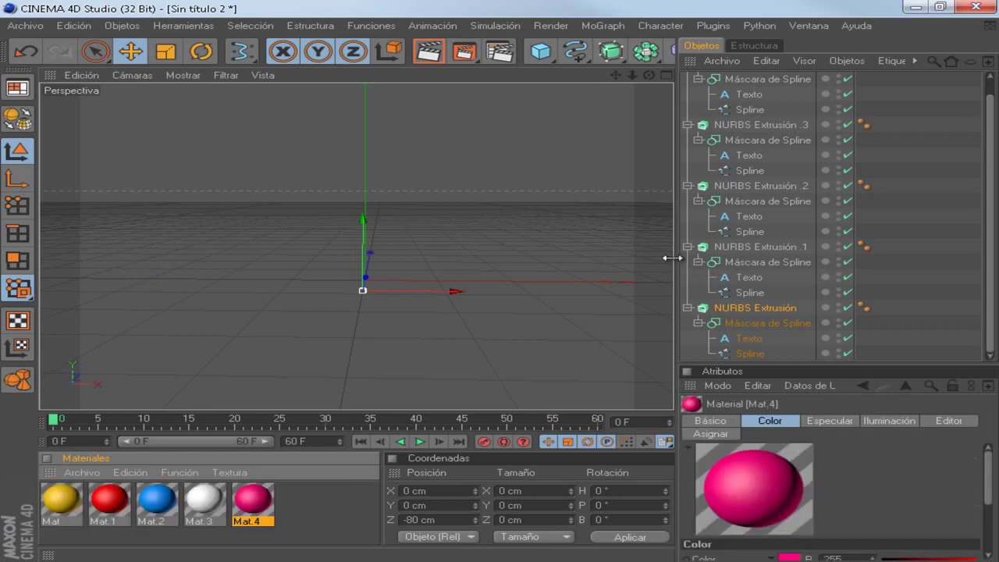
pyautogui.moveTo(676, 257); pyautogui.dragTo(673, 257)
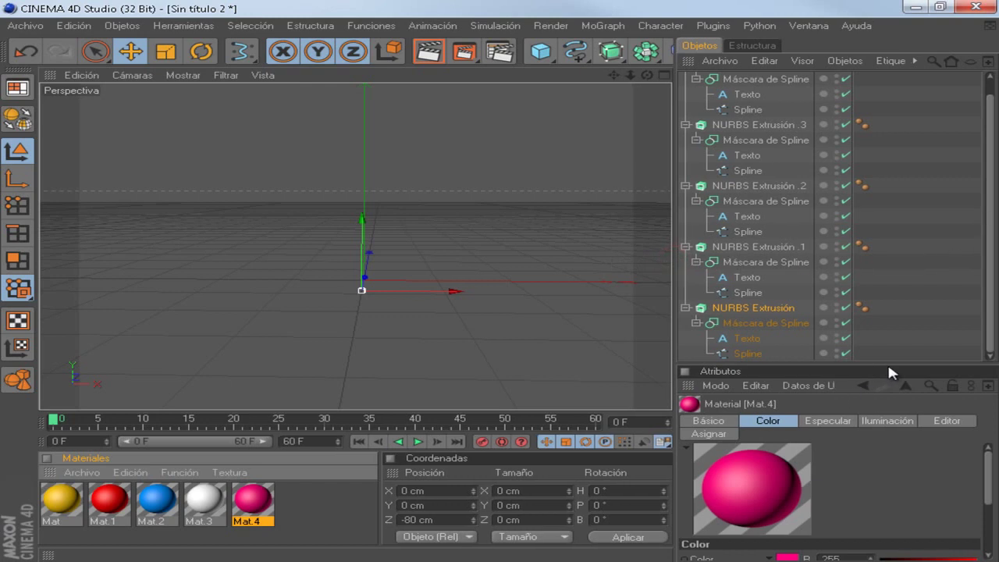
pyautogui.moveTo(888, 364); pyautogui.dragTo(881, 437)
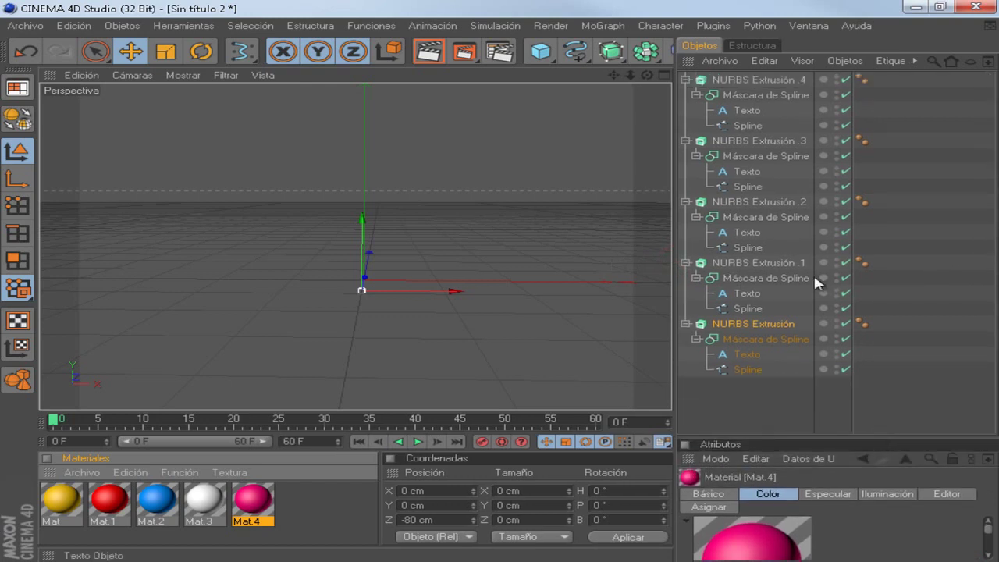
# Step: Apply yellow, red, blue, white and pink materials to NURBS Extrusión.4, .3, .2, .1 and NURBS Extrusión
pyautogui.moveTo(62, 498)
pyautogui.mouseDown()
pyautogui.moveTo(784, 124)
pyautogui.moveTo(784, 145)
pyautogui.mouseUp()
pyautogui.moveTo(156, 499)
pyautogui.mouseDown()
pyautogui.moveTo(792, 201)
pyautogui.moveTo(780, 204)
pyautogui.mouseUp()
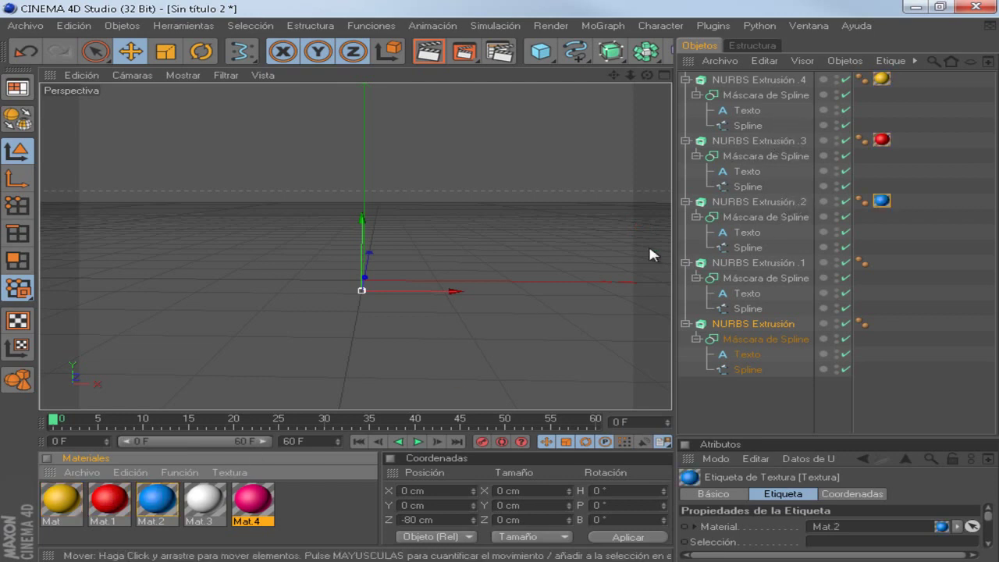
pyautogui.moveTo(199, 503); pyautogui.dragTo(786, 265)
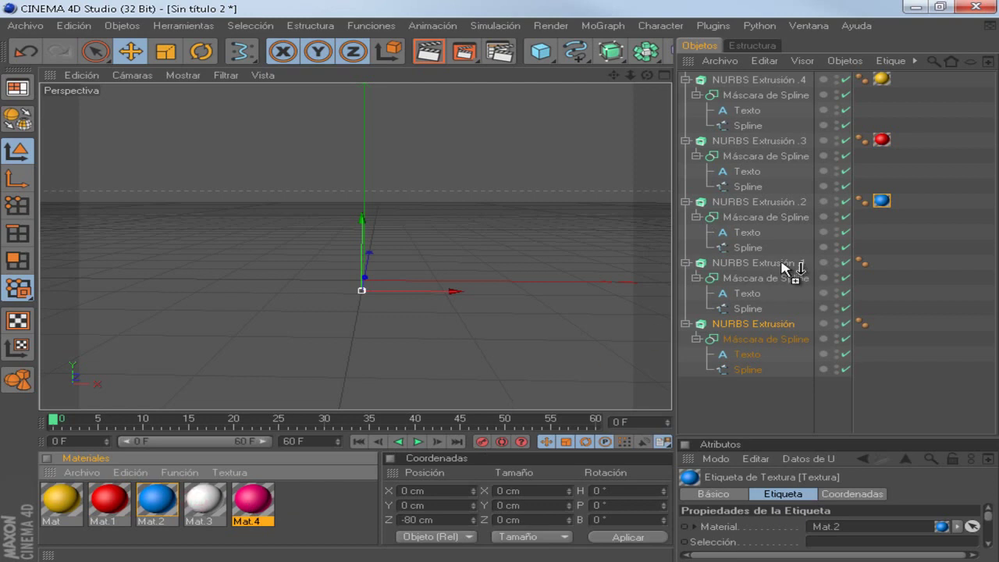
pyautogui.moveTo(254, 503); pyautogui.dragTo(765, 326)
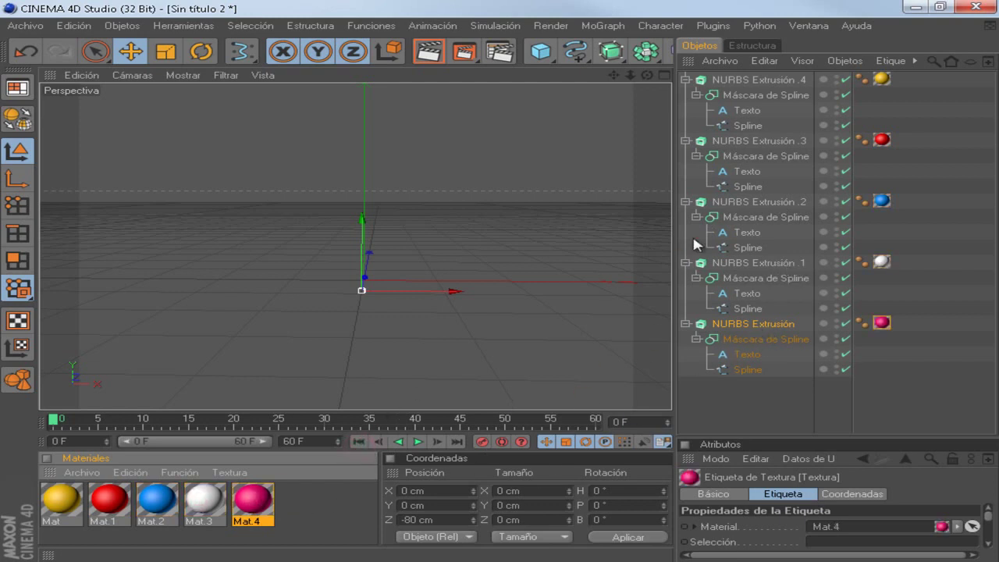
pyautogui.moveTo(676, 223); pyautogui.dragTo(786, 224)
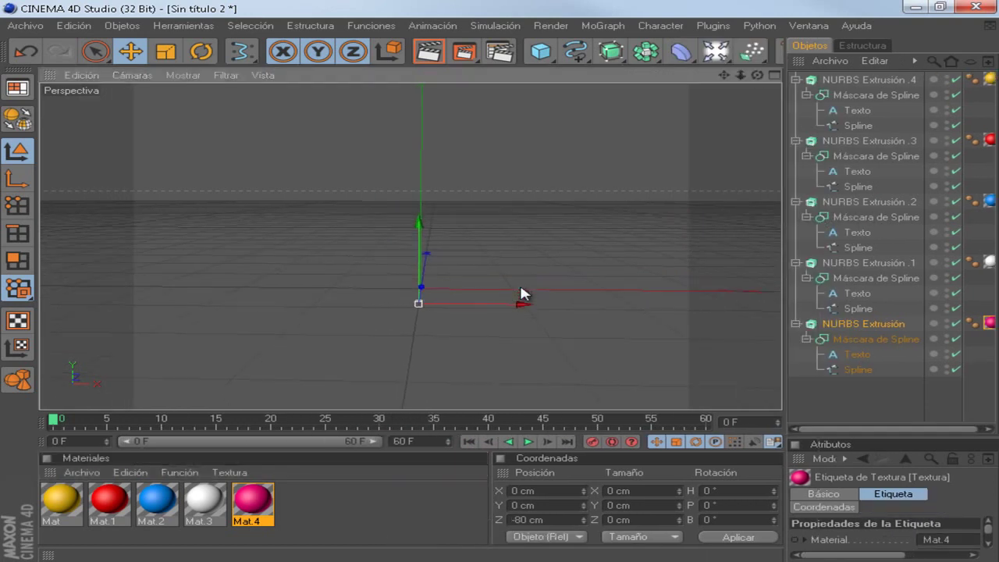
# Step: Play the coloured reveal twice, pausing at frame 50 and stopping near the last frame
pyautogui.click(529, 442)
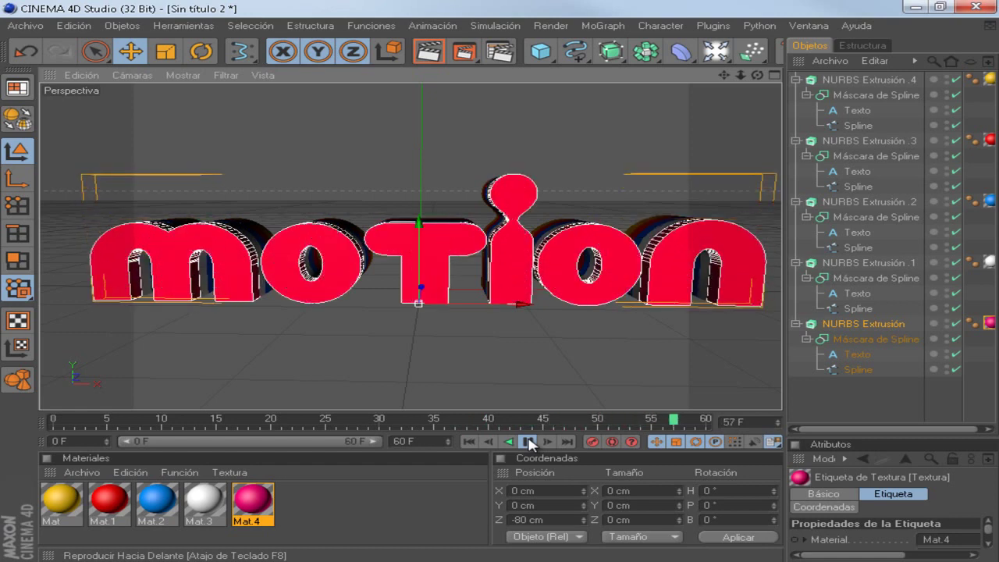
pyautogui.click(529, 443)
pyautogui.click(467, 441)
pyautogui.click(524, 442)
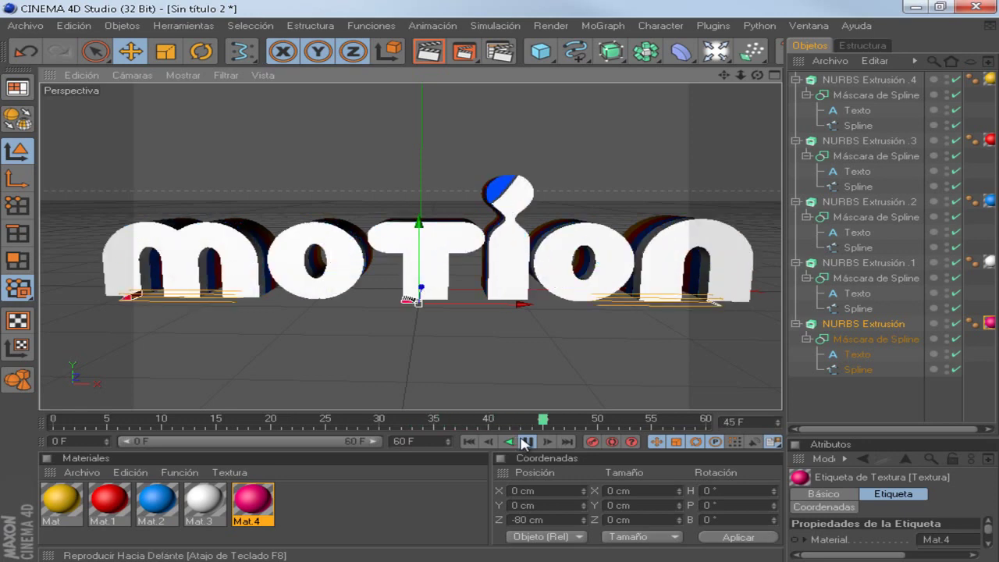
pyautogui.click(526, 442)
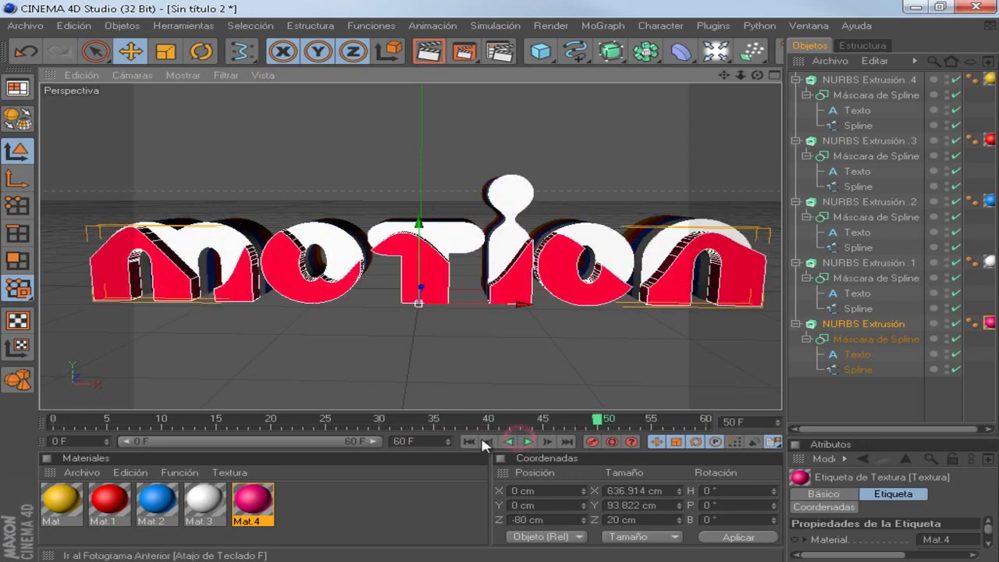
pyautogui.click(529, 443)
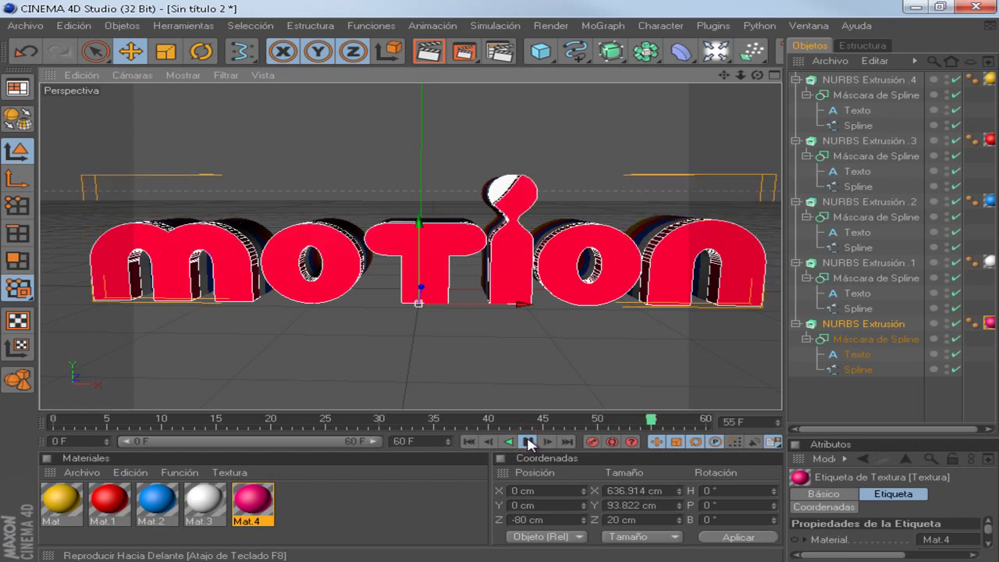
pyautogui.click(529, 444)
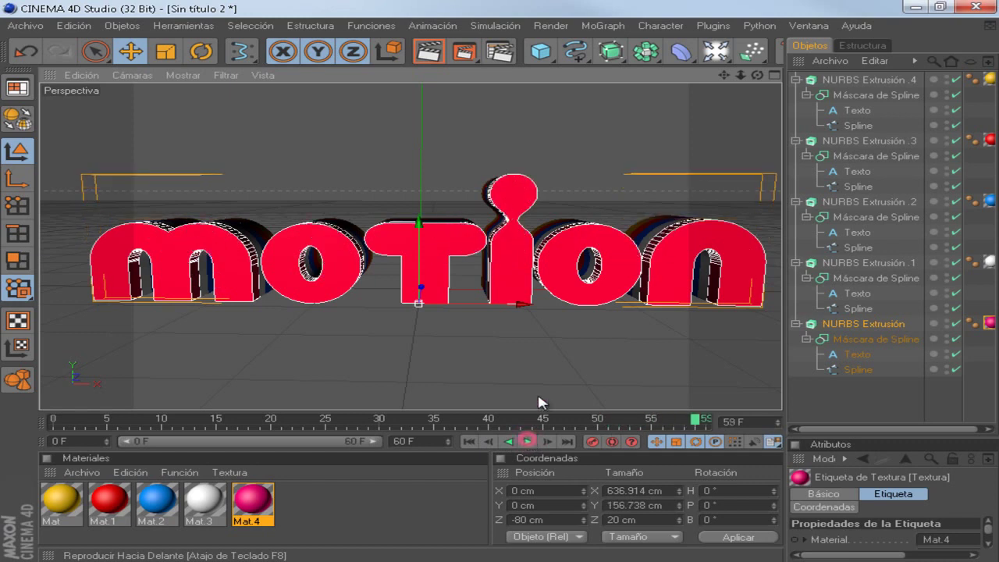
# Step: Set the render output preset to HDV/HDTV 720 25 at 1280×720
pyautogui.click(503, 53)
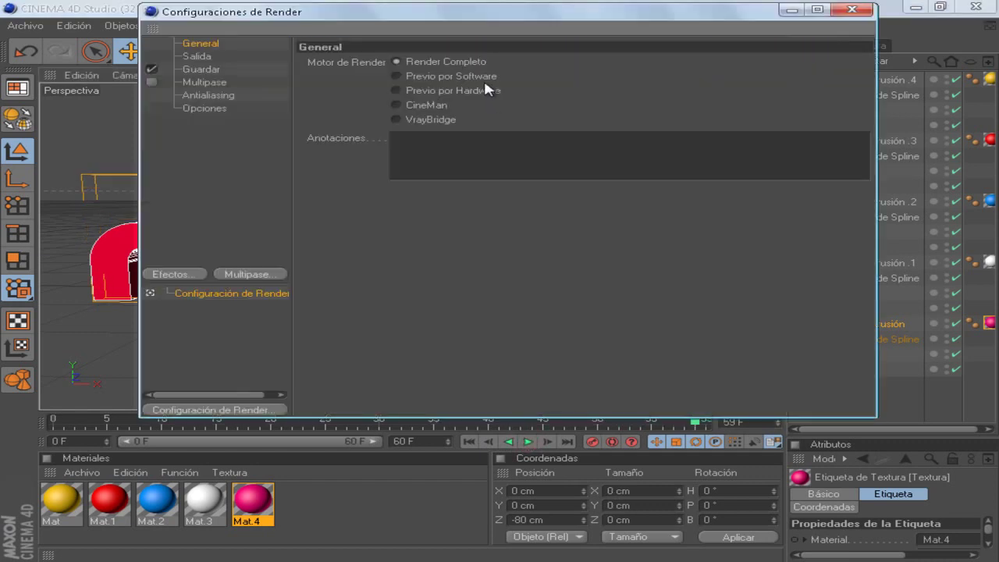
pyautogui.click(197, 56)
pyautogui.click(324, 61)
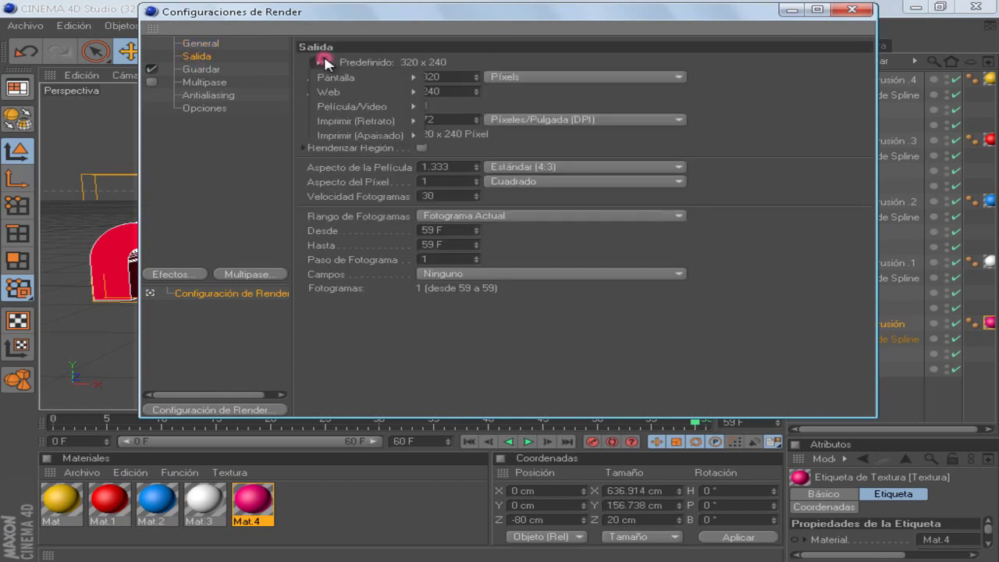
pyautogui.moveTo(355, 106)
pyautogui.click(521, 281)
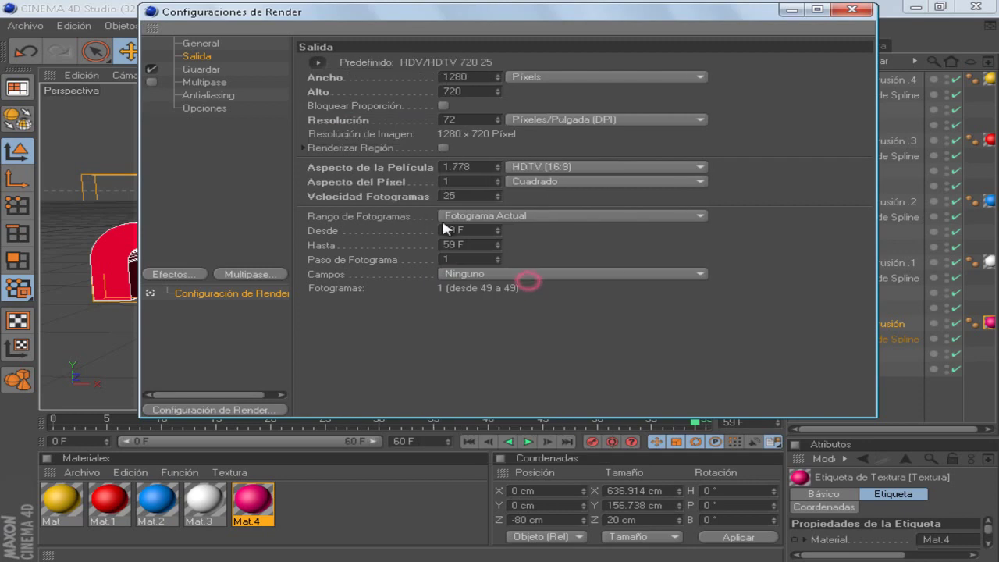
pyautogui.click(195, 71)
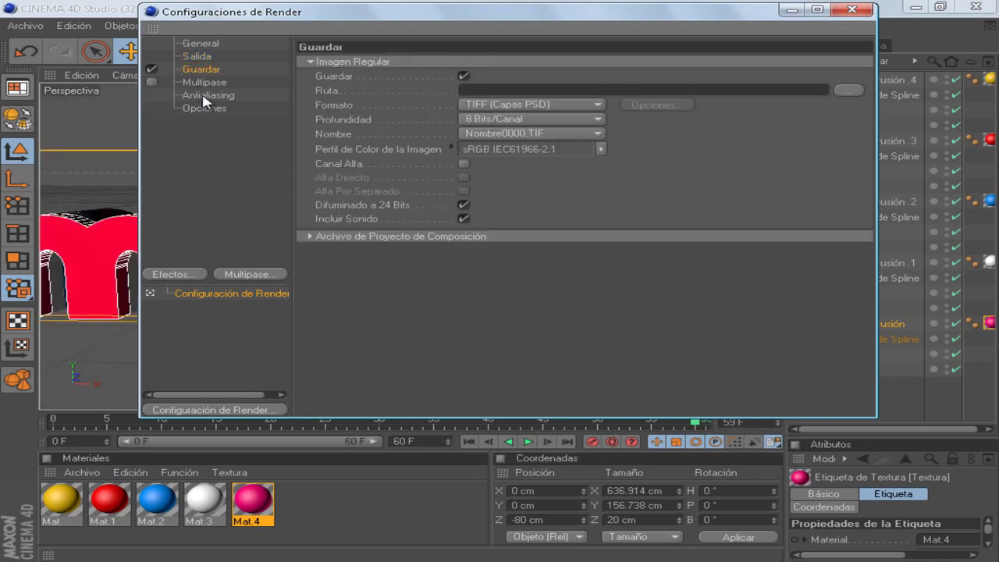
pyautogui.click(196, 58)
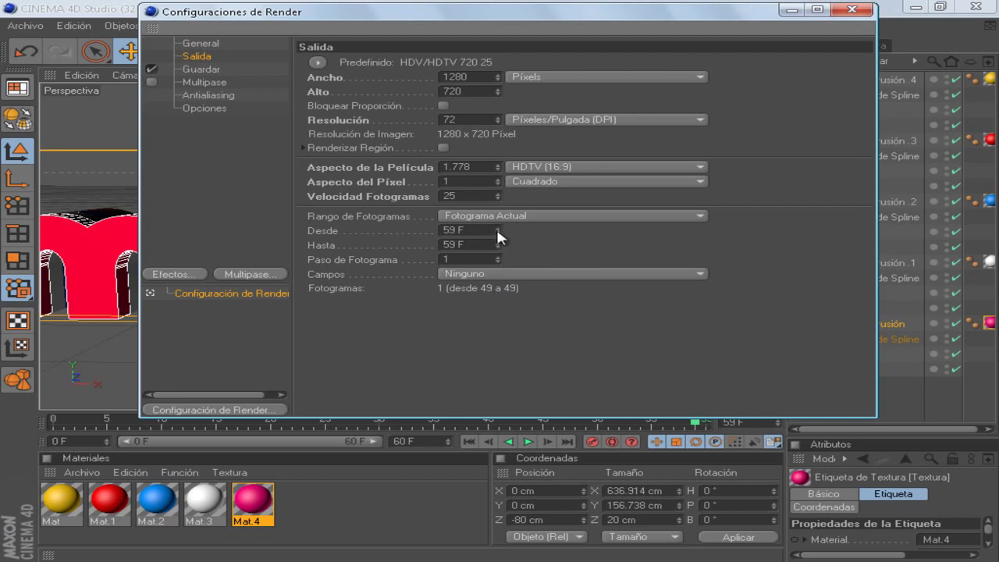
# Step: Set the render frame range to Manual, from 0 F to 73 F
pyautogui.click(525, 217)
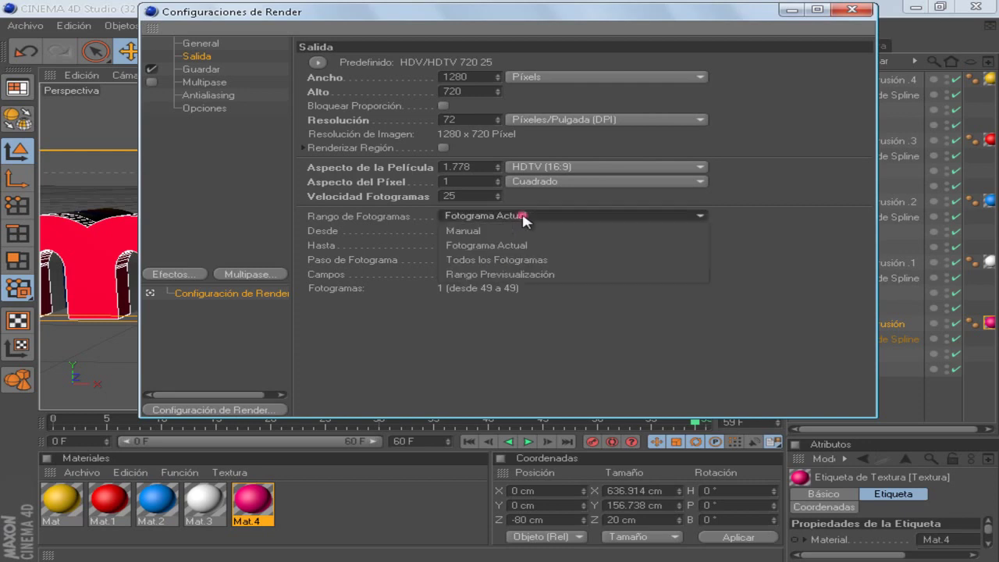
pyautogui.click(528, 259)
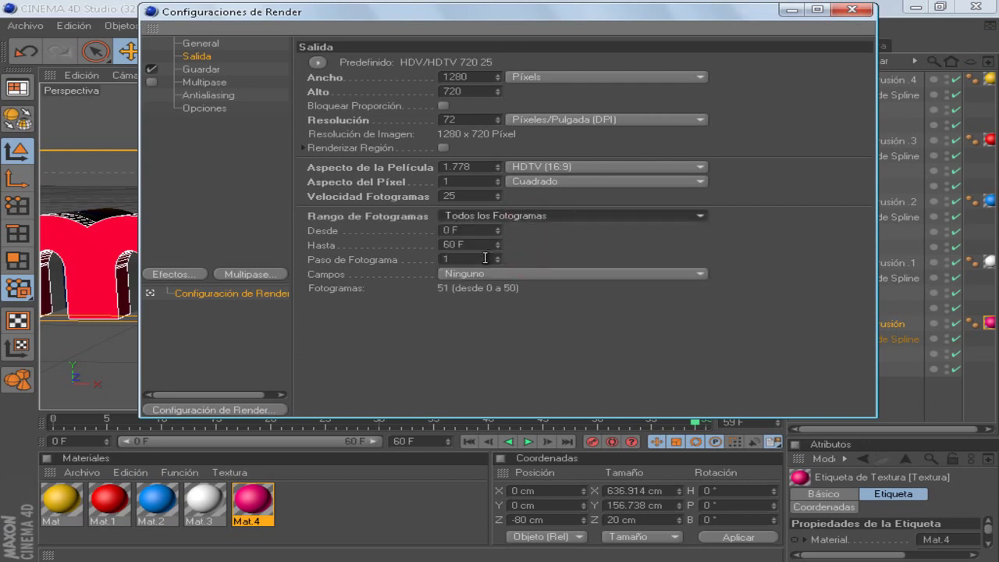
pyautogui.click(498, 241)
pyautogui.click(498, 241)
pyautogui.click(498, 241)
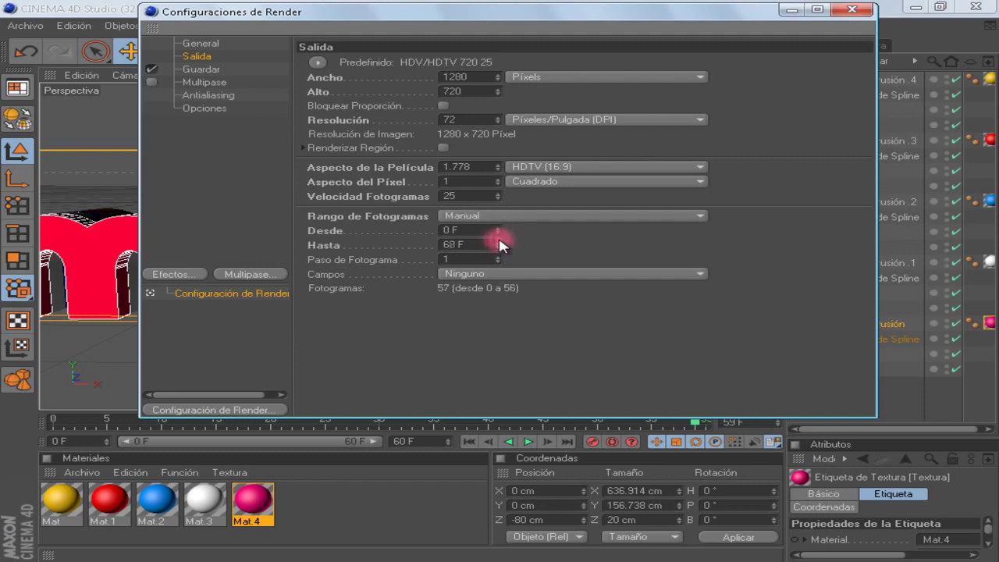
pyautogui.moveTo(497, 241); pyautogui.dragTo(509, 290)
pyautogui.click(498, 247)
pyautogui.click(498, 247)
pyautogui.click(497, 248)
pyautogui.click(193, 69)
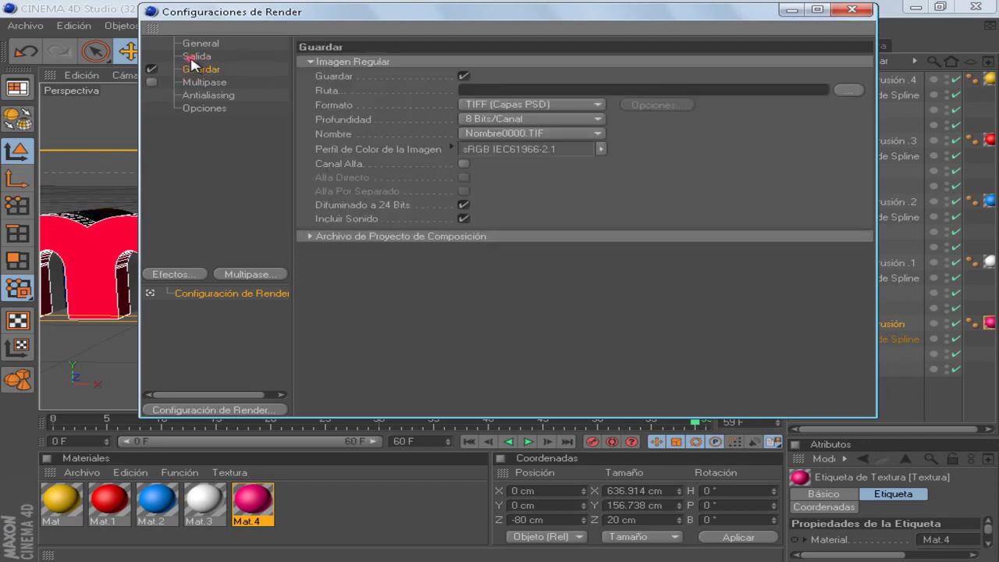
pyautogui.click(193, 57)
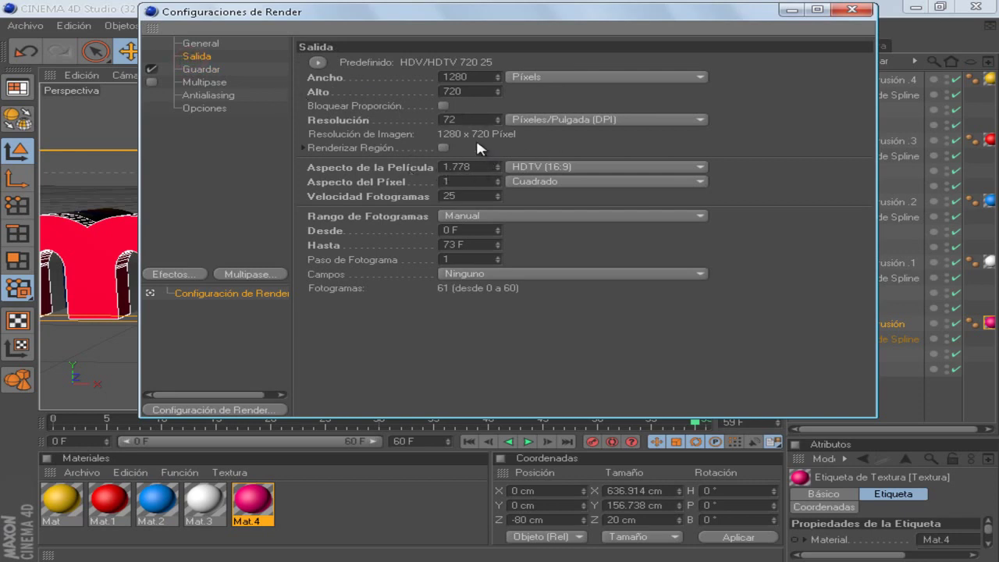
pyautogui.click(202, 70)
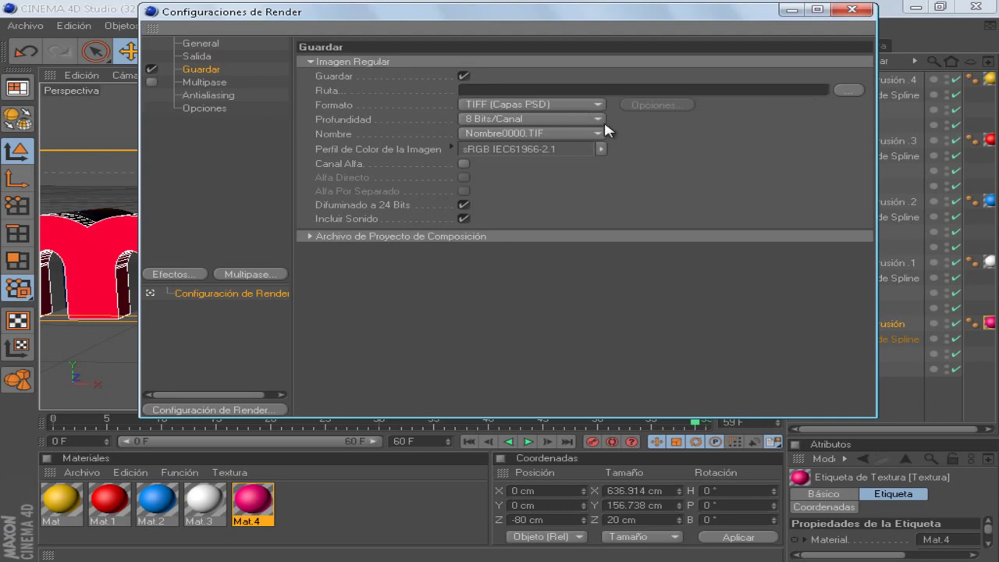
# Step: Set the output format to Película QuickTime and close the render settings
pyautogui.click(575, 106)
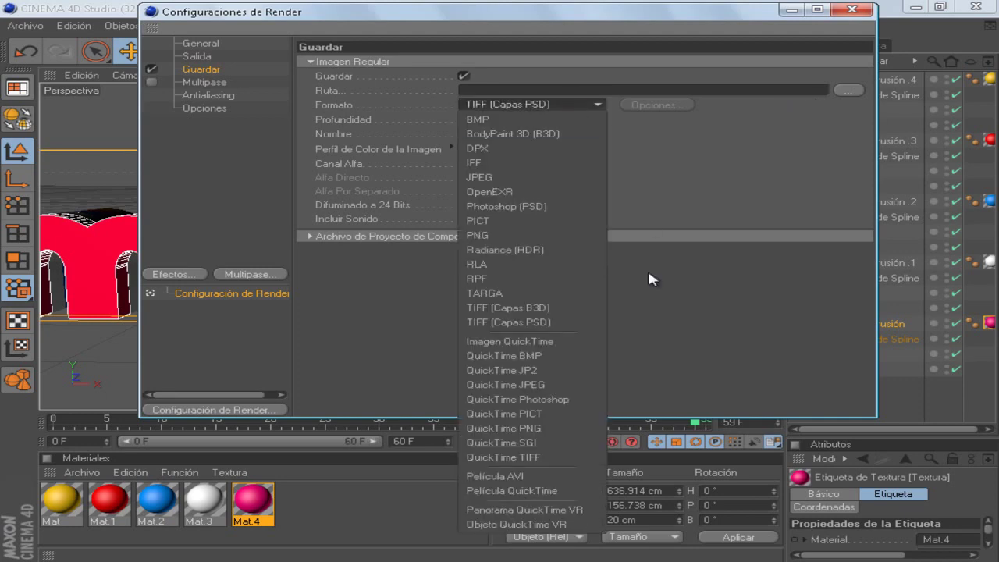
pyautogui.click(532, 492)
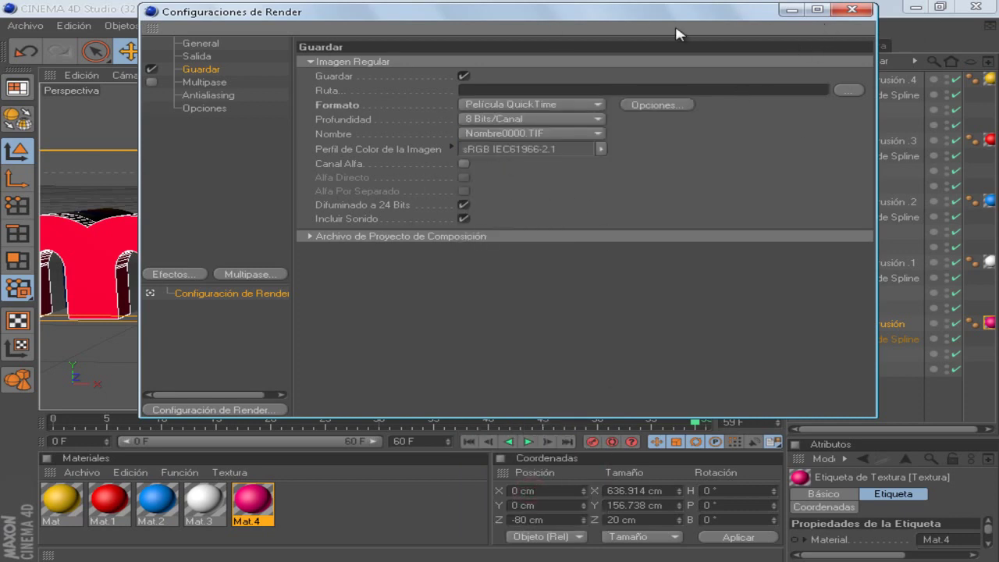
pyautogui.click(853, 10)
pyautogui.scroll(-2, 553, 179)
pyautogui.scroll(-2, 553, 179)
pyautogui.scroll(-2, 553, 179)
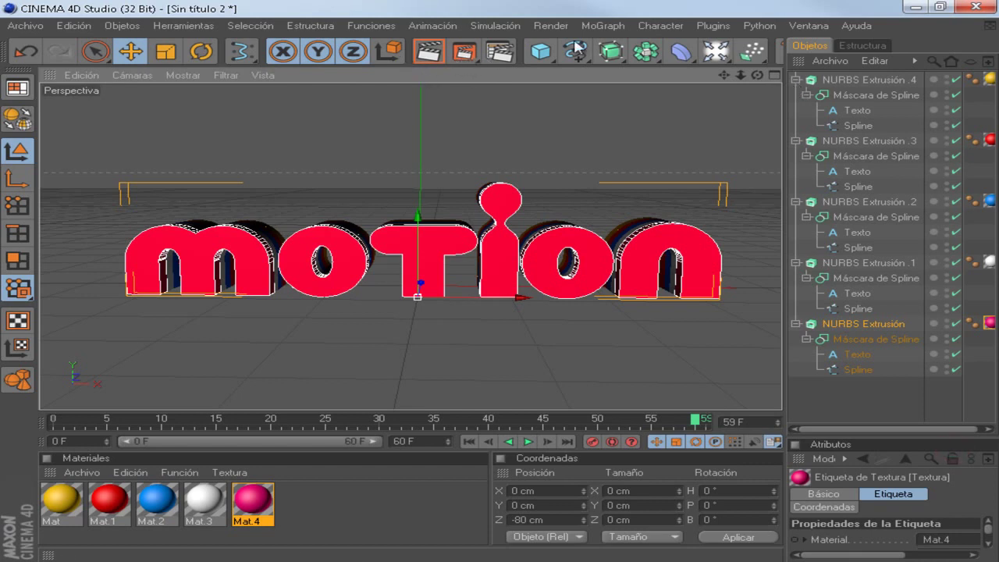
# Step: Collapse NURBS Extrusión .4, .3, .2, .1 and NURBS Extrusión in the Object Manager
pyautogui.click(799, 82)
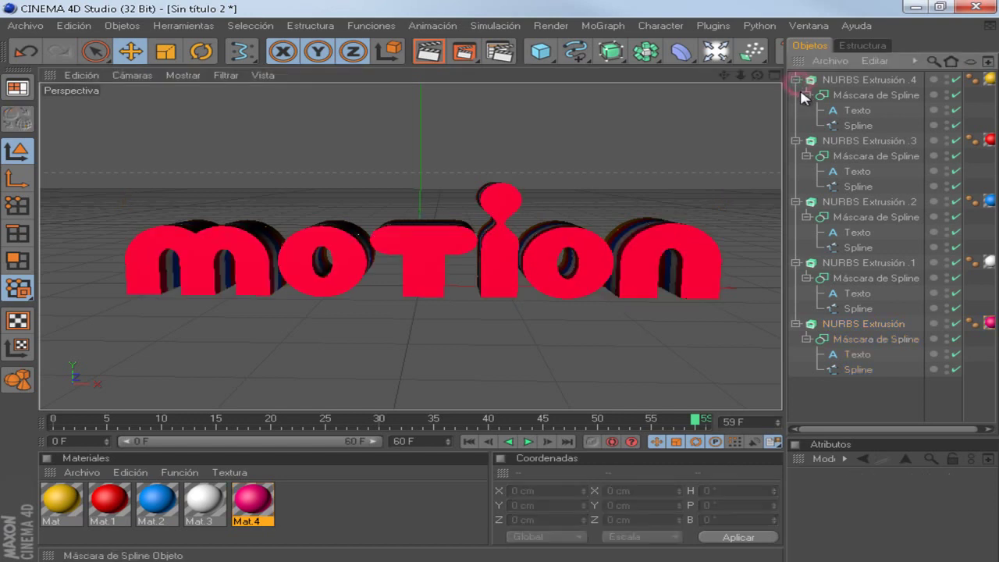
pyautogui.click(796, 80)
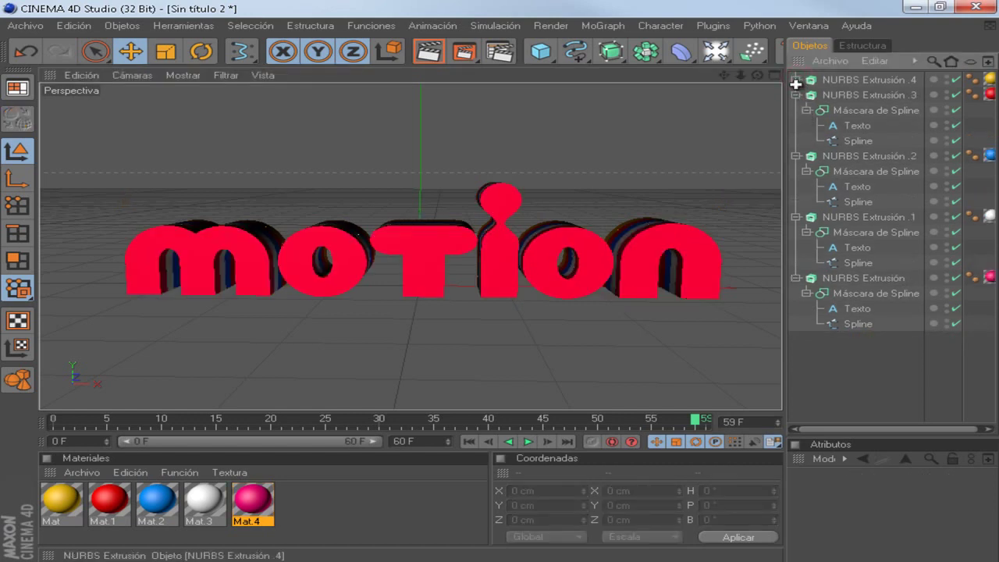
pyautogui.click(796, 79)
pyautogui.click(796, 79)
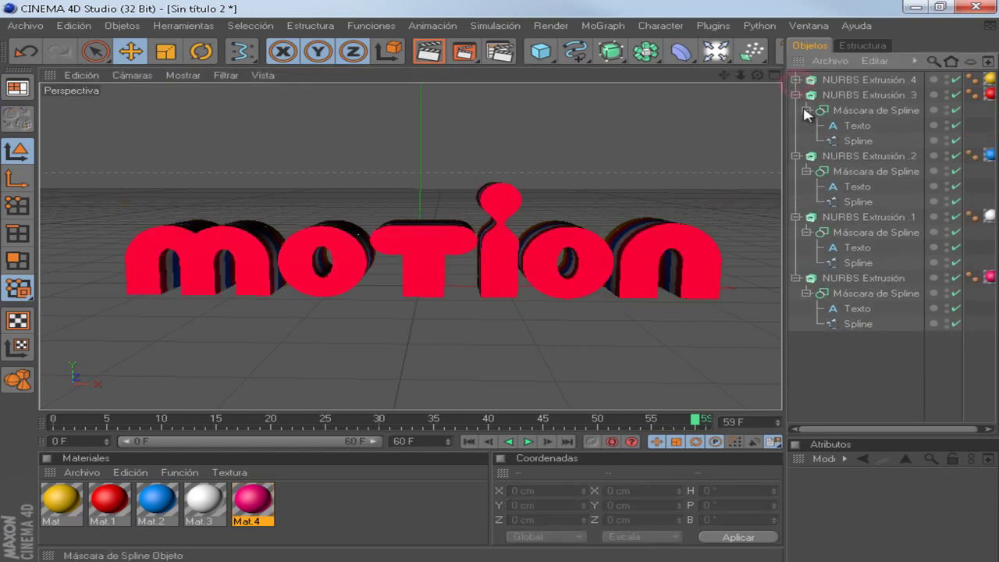
pyautogui.click(796, 95)
pyautogui.click(796, 111)
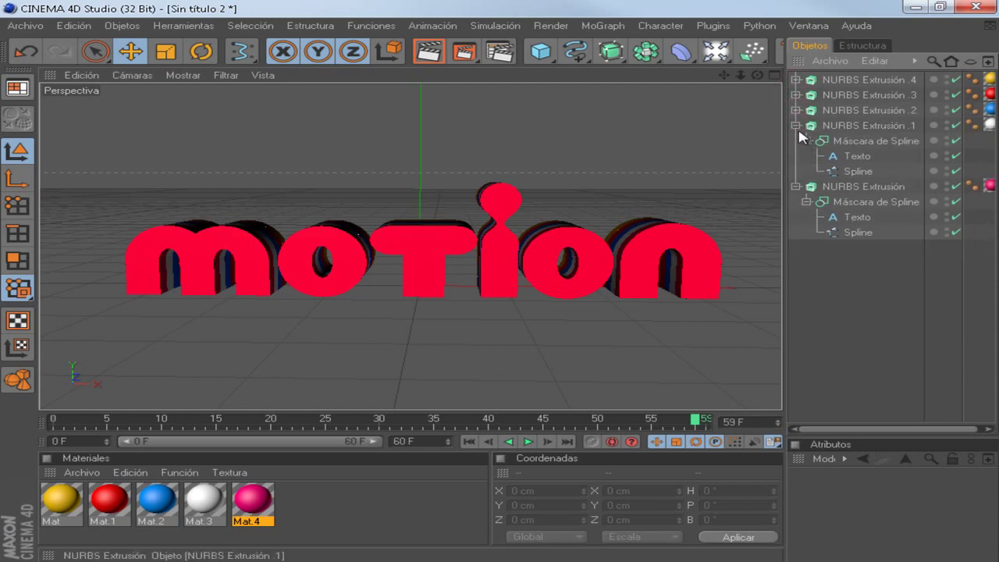
pyautogui.click(796, 125)
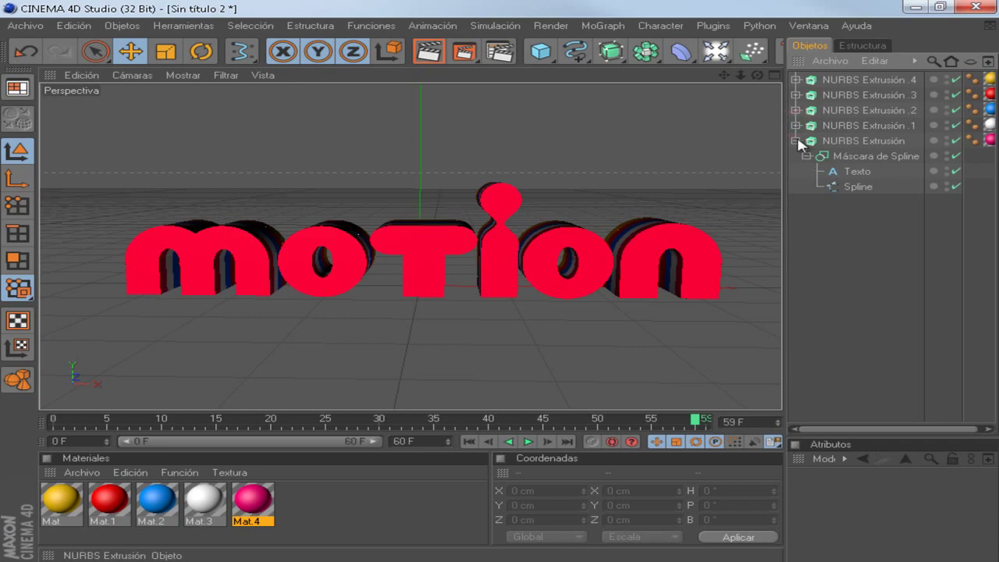
pyautogui.click(796, 140)
# Step: Add a Suelo floor and a Cielo sky object to the scene
pyautogui.moveTo(716, 53); pyautogui.dragTo(621, 179)
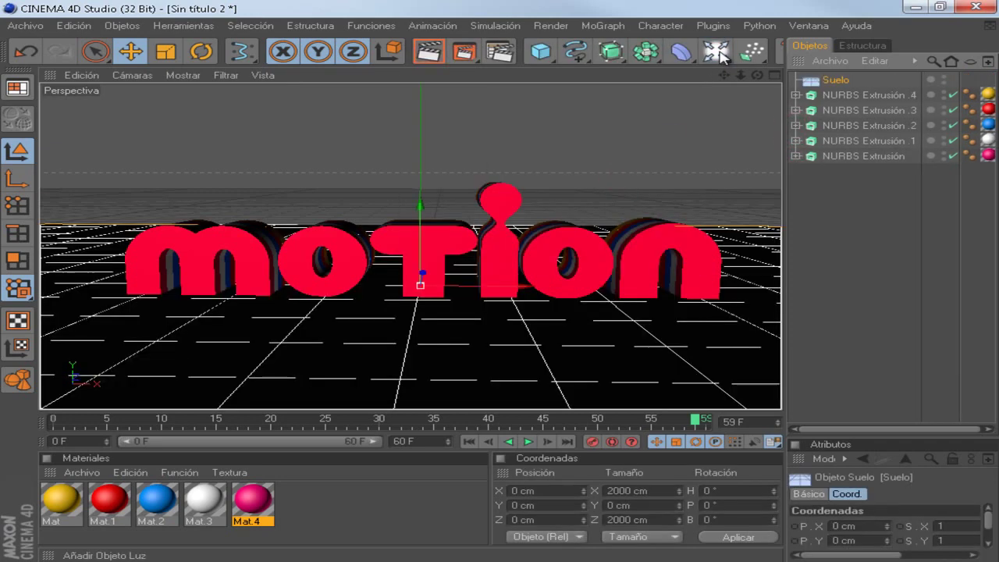
pyautogui.moveTo(716, 53); pyautogui.dragTo(463, 211)
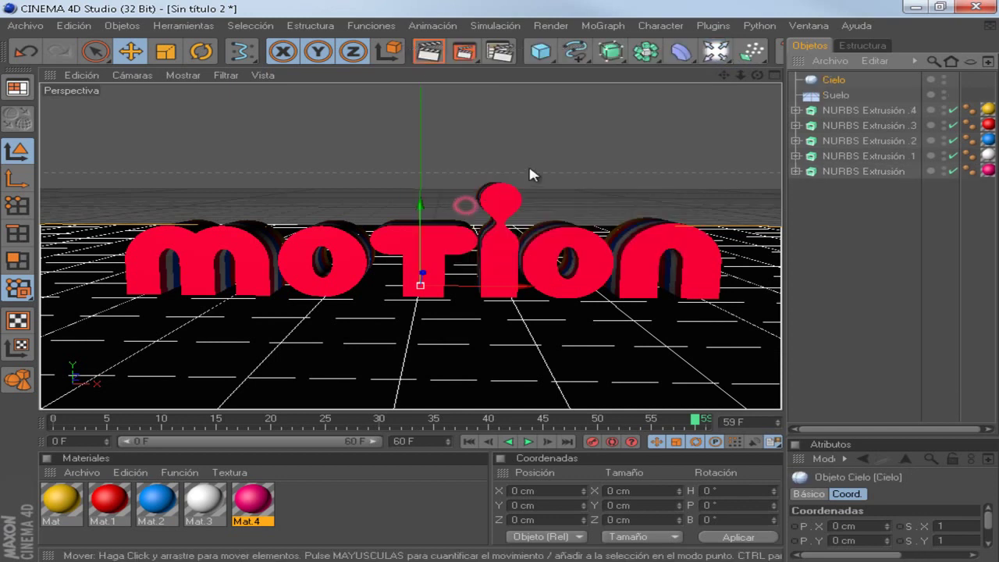
pyautogui.click(491, 50)
# Step: Add Iluminación Global to the render effects
pyautogui.click(170, 274)
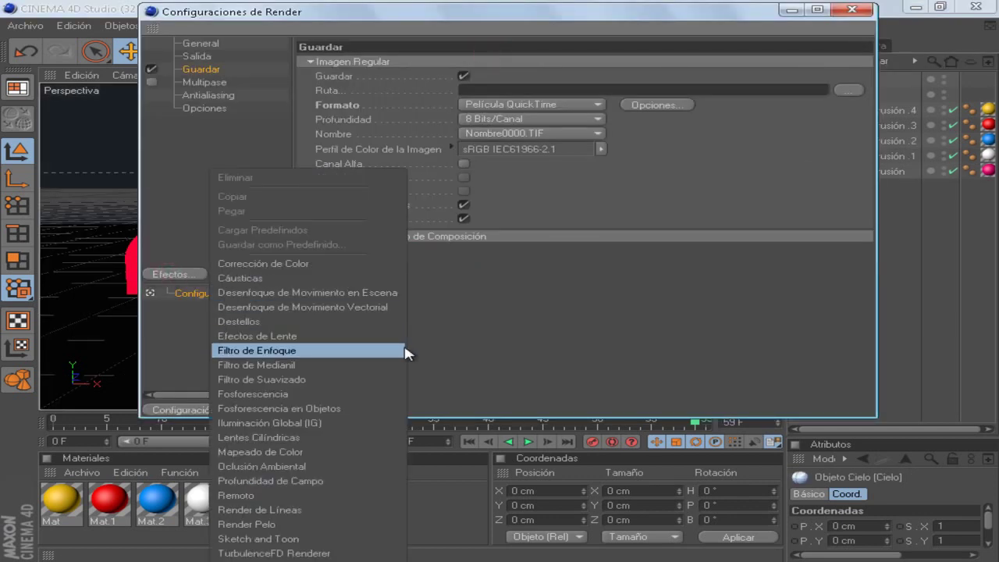
pyautogui.click(265, 422)
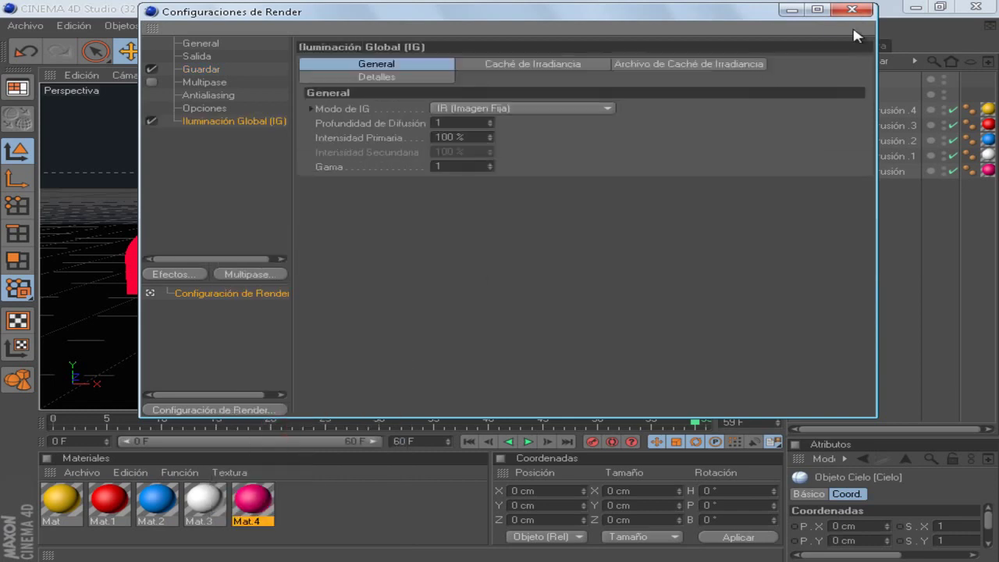
pyautogui.click(858, 12)
# Step: Create a pure white material Mat.5 and apply it to Cielo and Suelo
pyautogui.click(319, 508)
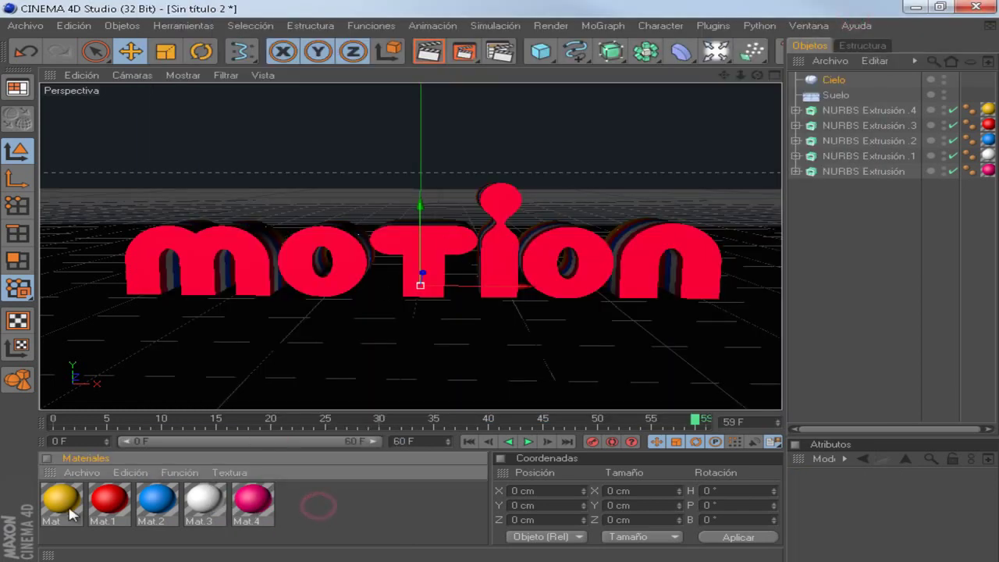
pyautogui.doubleClick(297, 506)
pyautogui.doubleClick(59, 503)
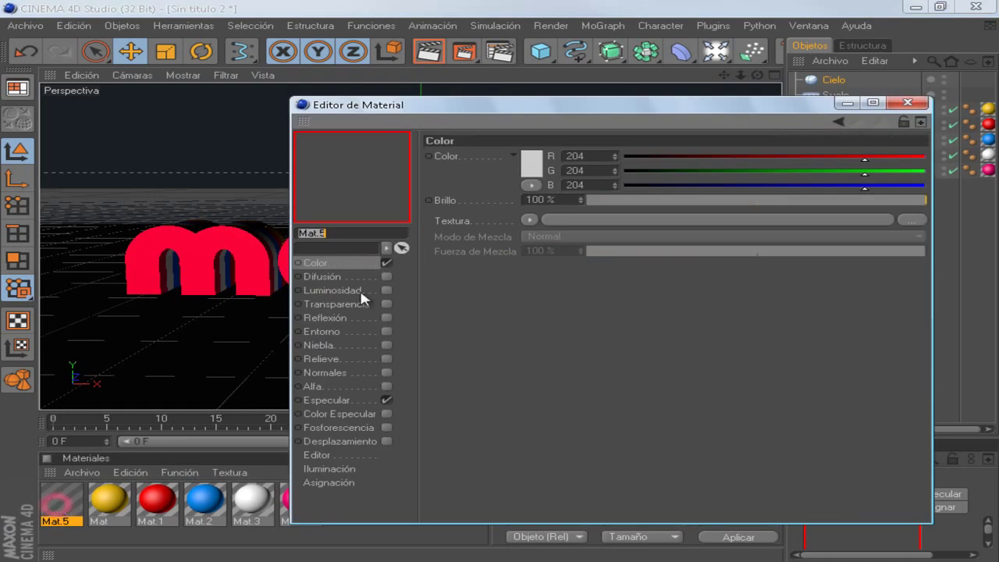
pyautogui.click(531, 164)
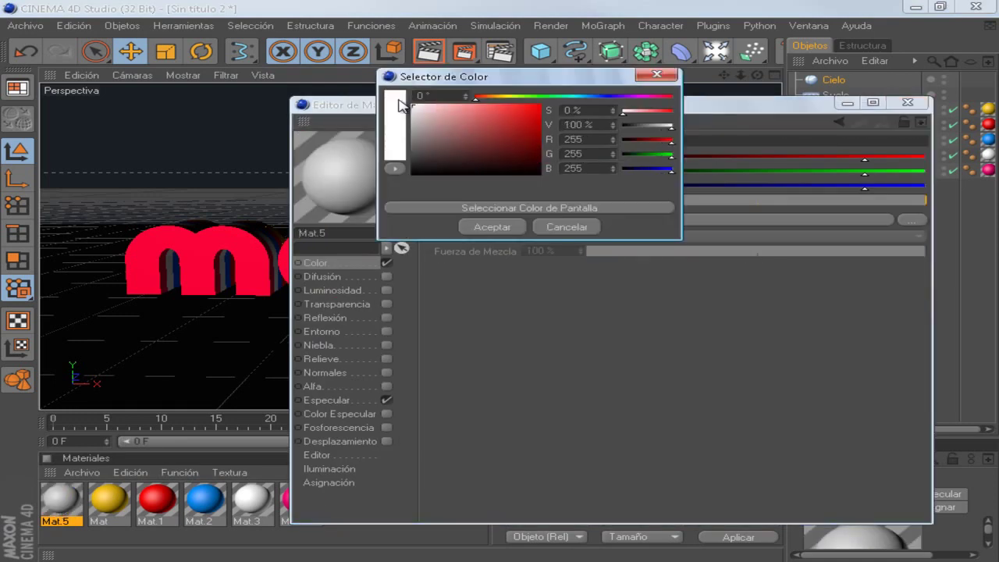
pyautogui.click(492, 227)
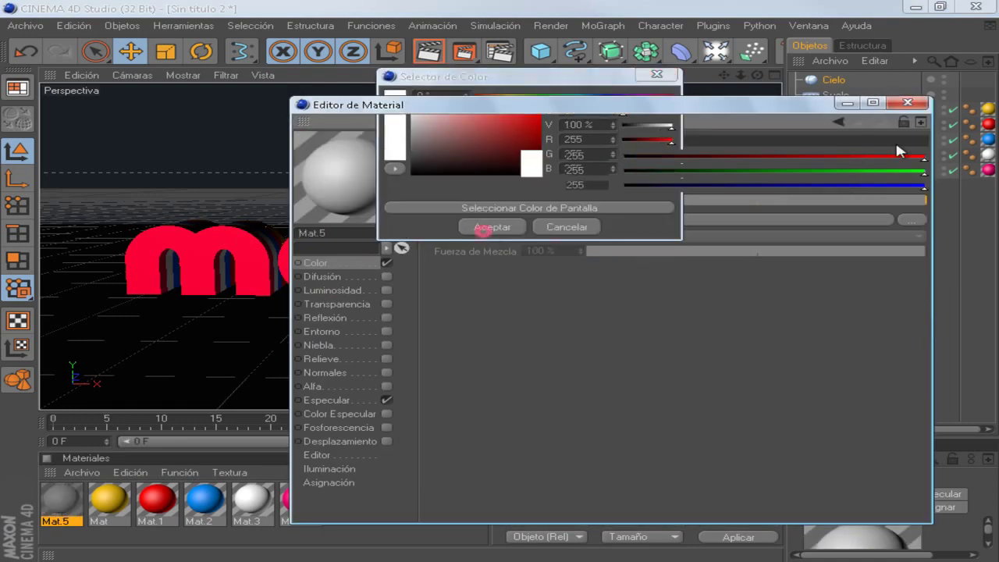
pyautogui.click(907, 102)
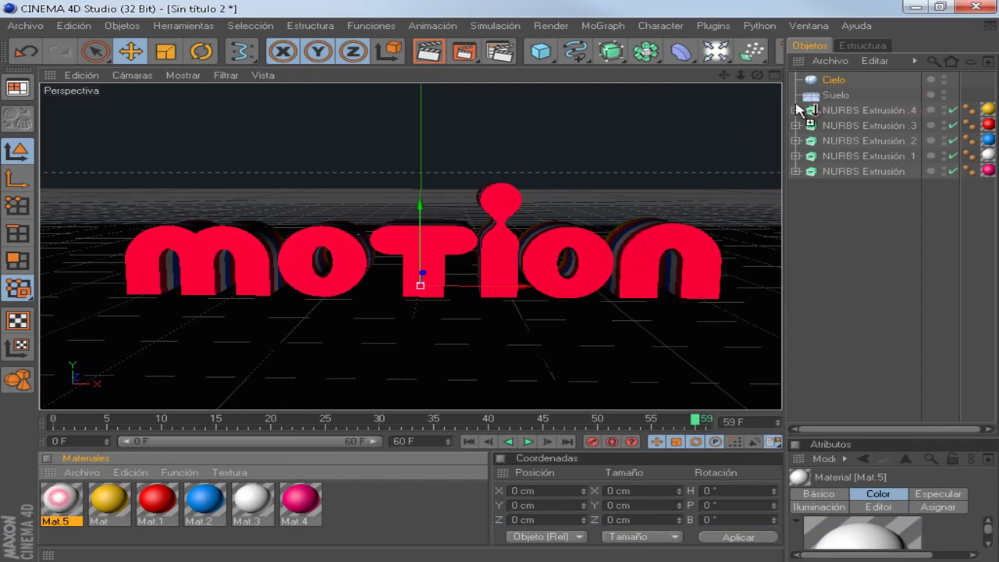
pyautogui.moveTo(61, 504); pyautogui.dragTo(831, 80)
pyautogui.moveTo(727, 161); pyautogui.dragTo(834, 95)
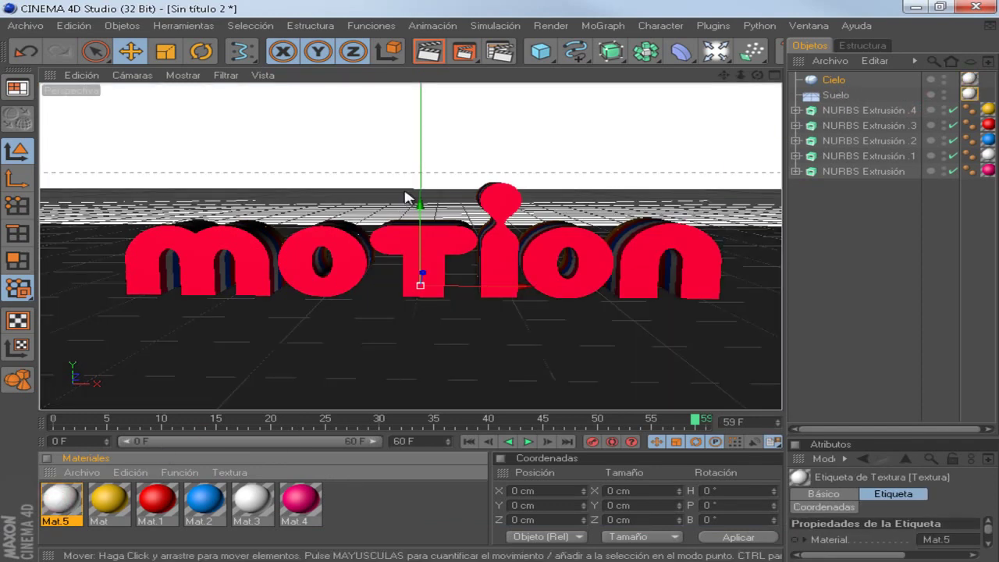
# Step: Play the animation to frame 21 and preview a render of the active view
pyautogui.click(470, 442)
pyautogui.click(527, 442)
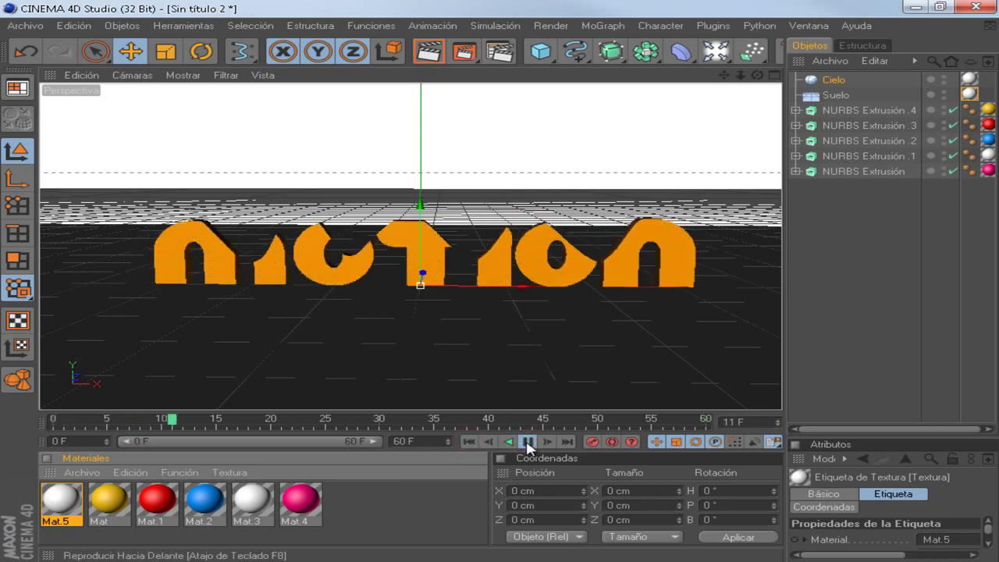
pyautogui.click(528, 442)
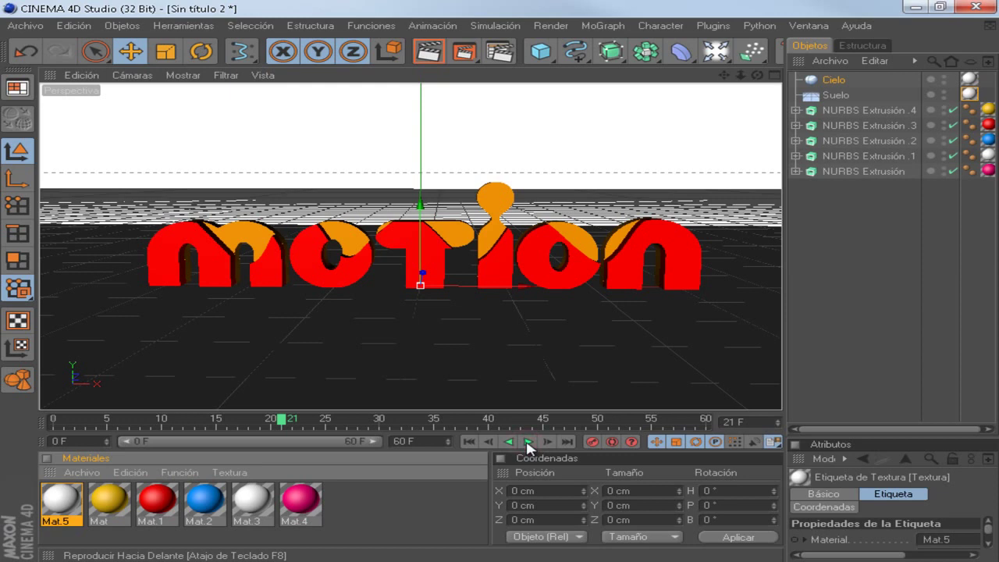
pyautogui.click(428, 53)
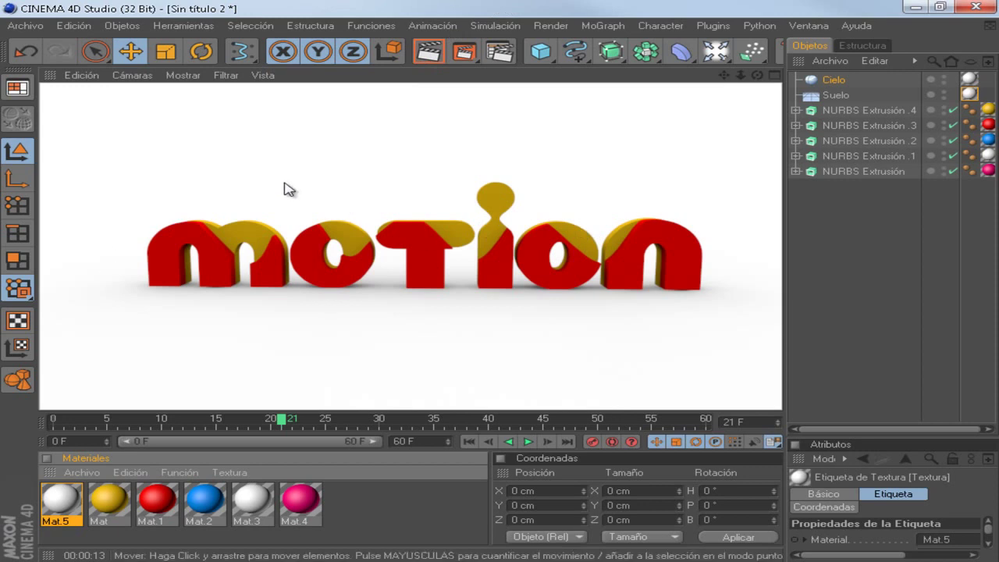
pyautogui.click(372, 164)
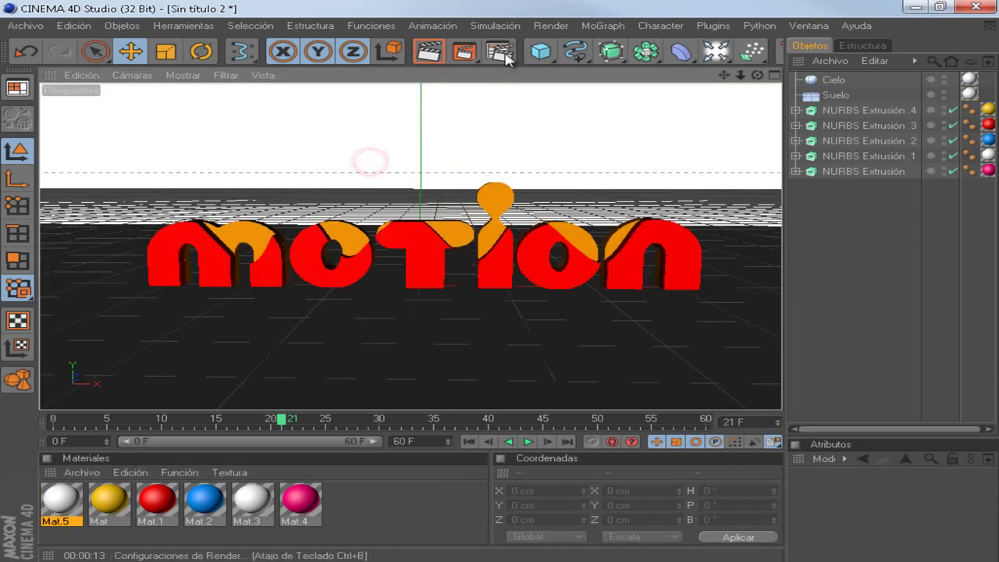
# Step: Set the render save path to the Desktop M6 folder and render to the Picture Viewer
pyautogui.click(501, 52)
pyautogui.click(202, 69)
pyautogui.click(849, 91)
pyautogui.click(722, 371)
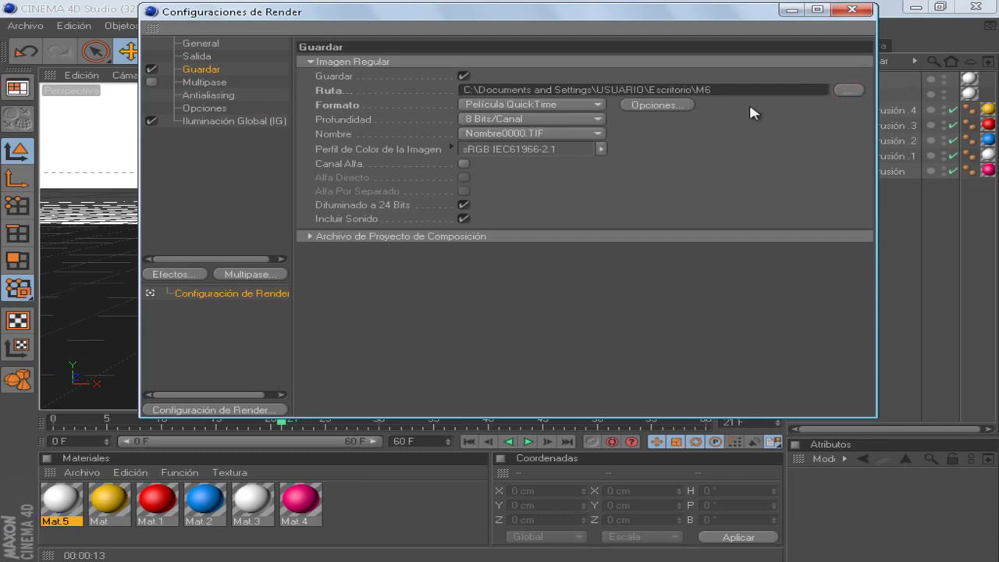
pyautogui.click(863, 11)
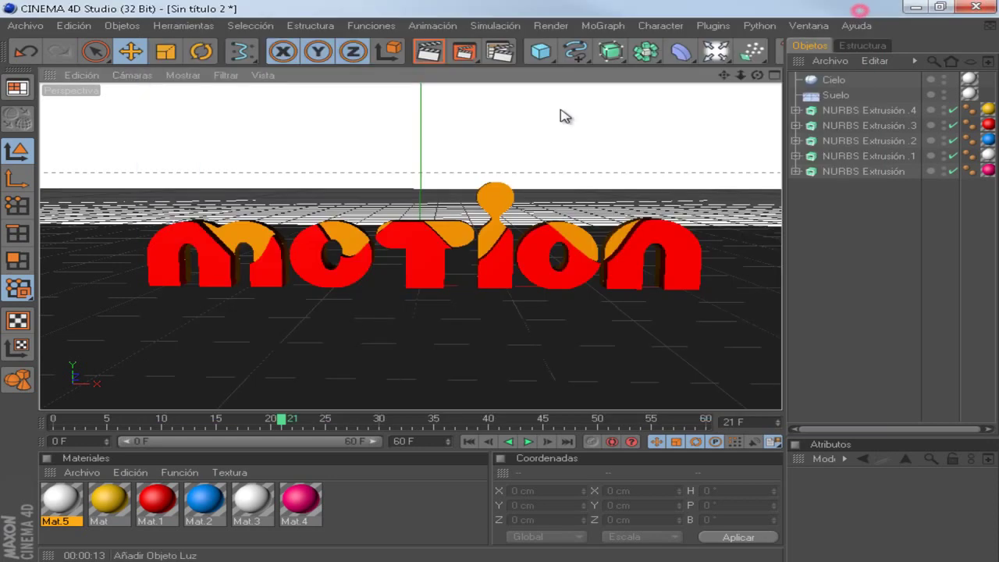
pyautogui.click(459, 55)
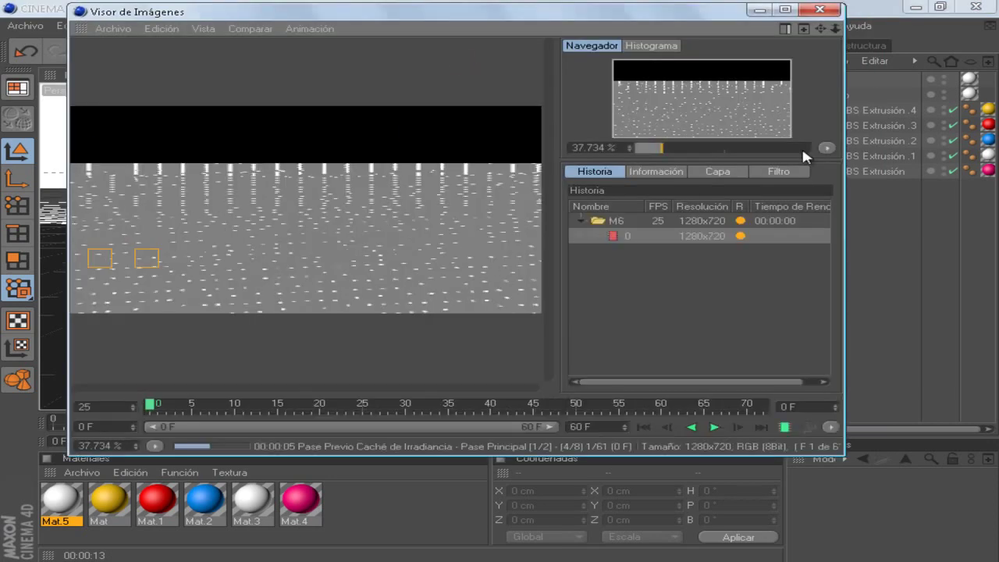